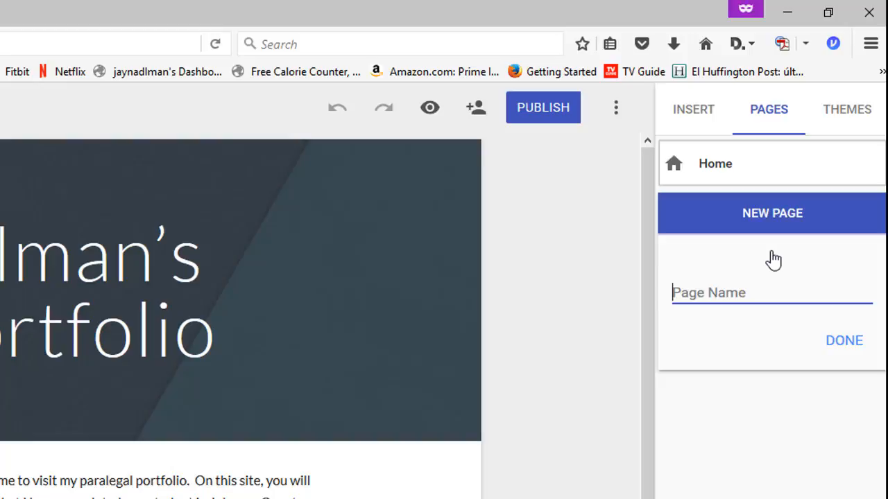
- Create the new page with the name Resume and check its page options
{"action": "type", "text": "Resume"}
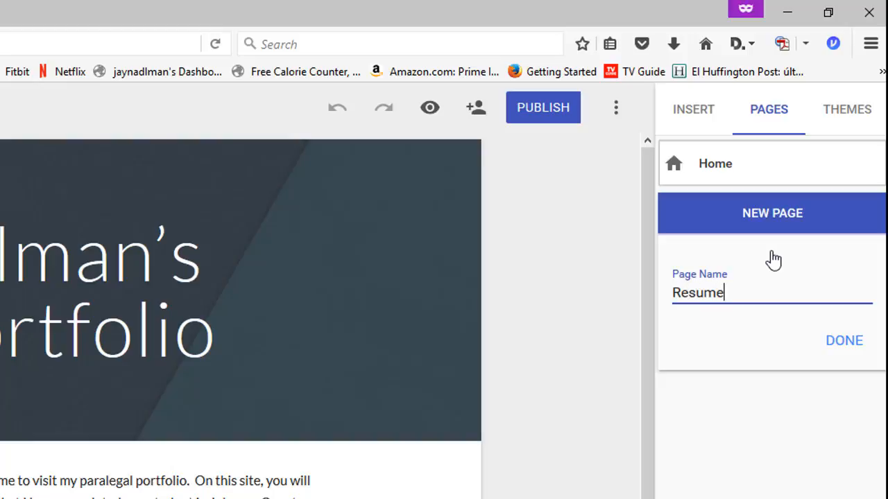
{"action": "left_click", "coordinate": [839, 345]}
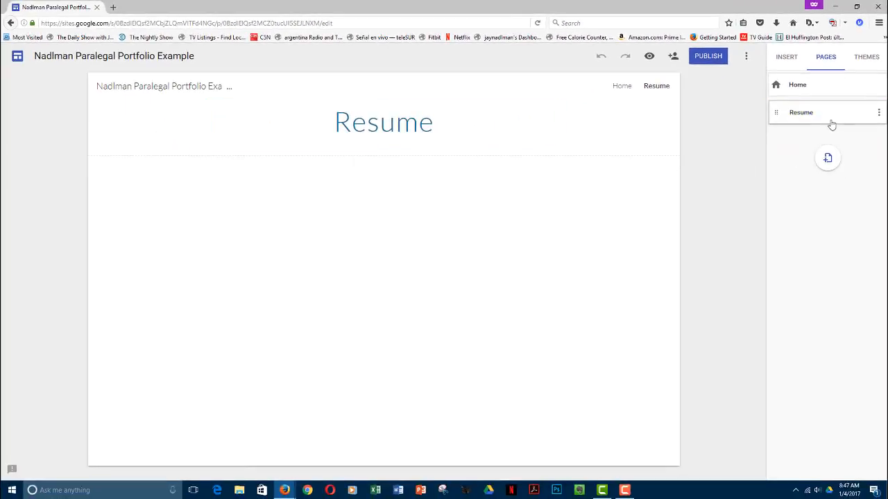
{"action": "left_click", "coordinate": [879, 113]}
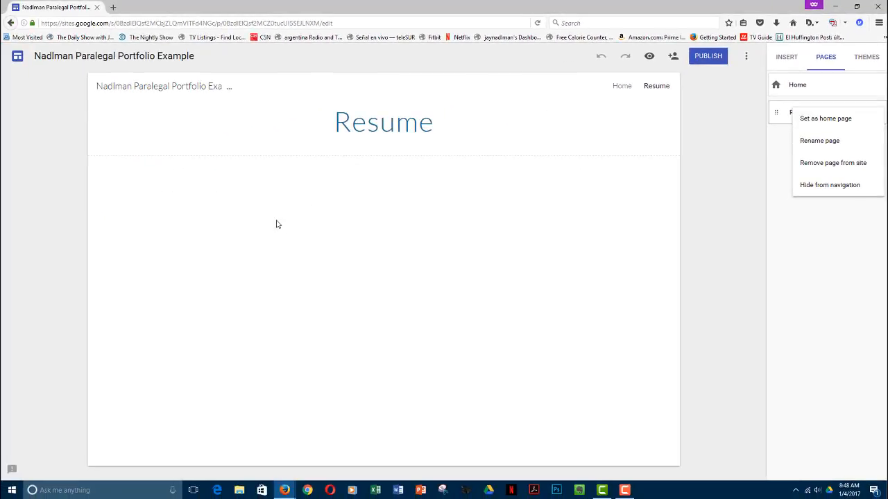
{"action": "left_click", "coordinate": [344, 223]}
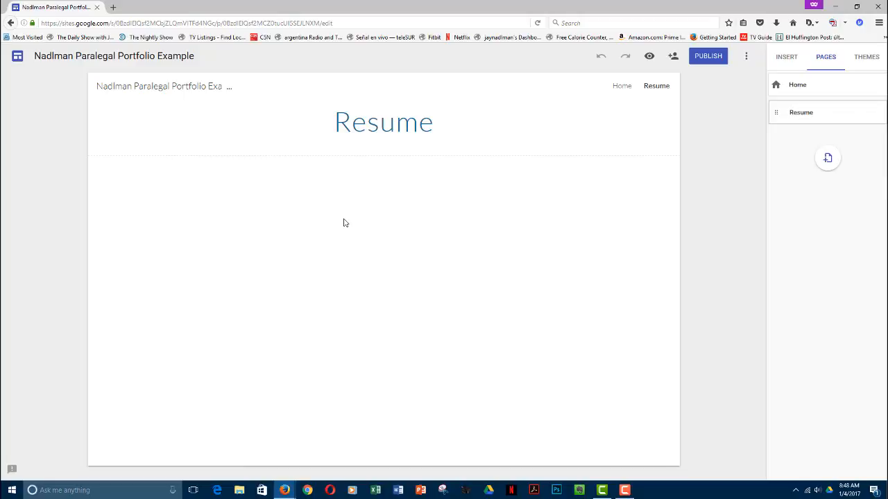
- Insert FakeResume.docx onto the Resume page from the My Drive folder beginning "Material for New Google Site"
{"action": "left_click", "coordinate": [779, 61]}
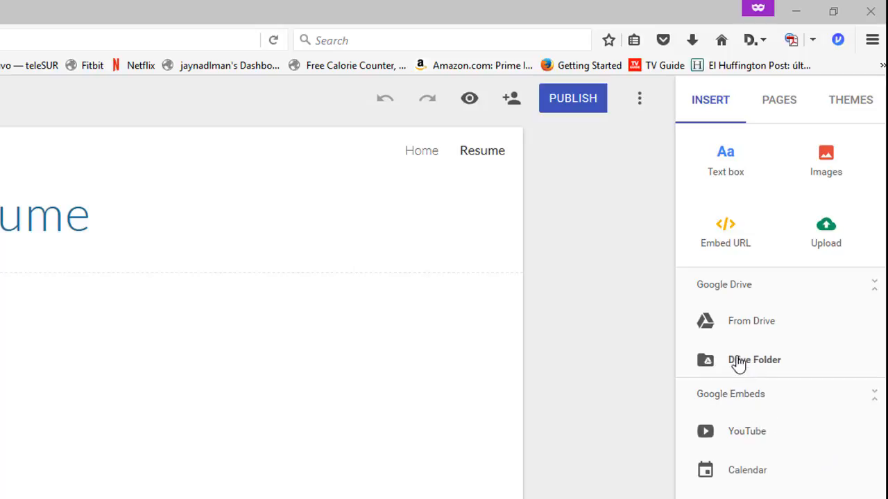
{"action": "left_click", "coordinate": [739, 328]}
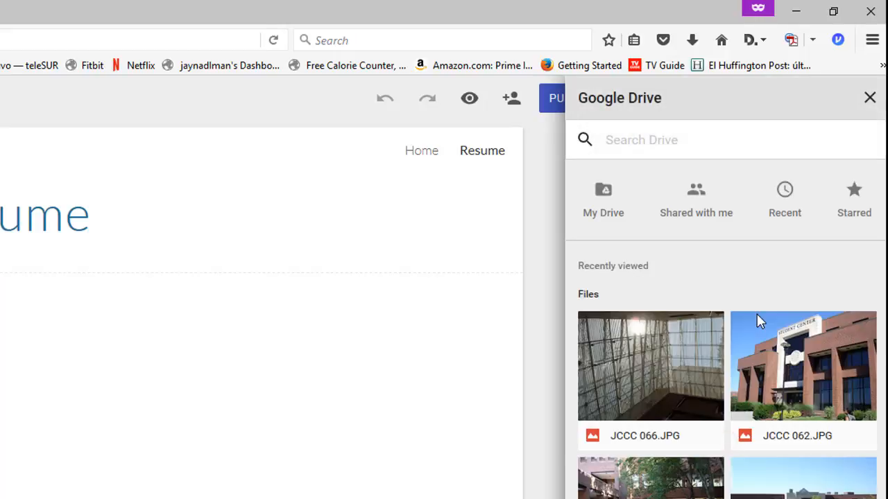
{"action": "left_click", "coordinate": [606, 207]}
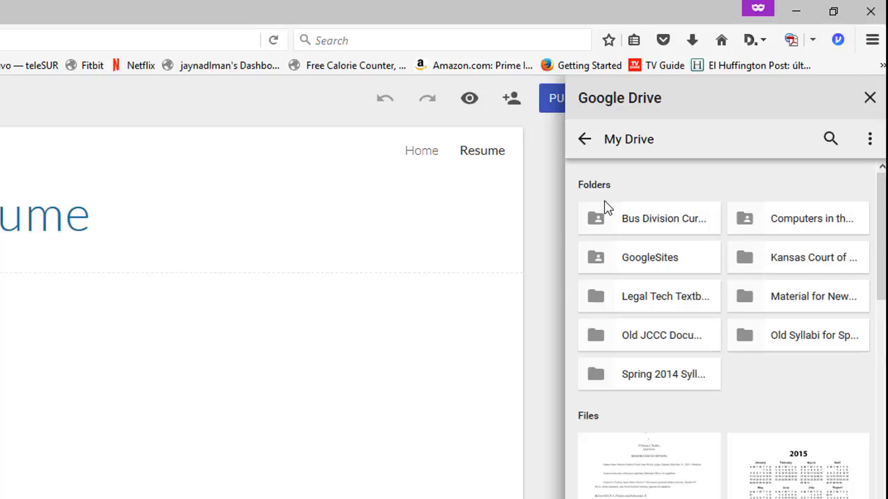
{"action": "left_click", "coordinate": [805, 297]}
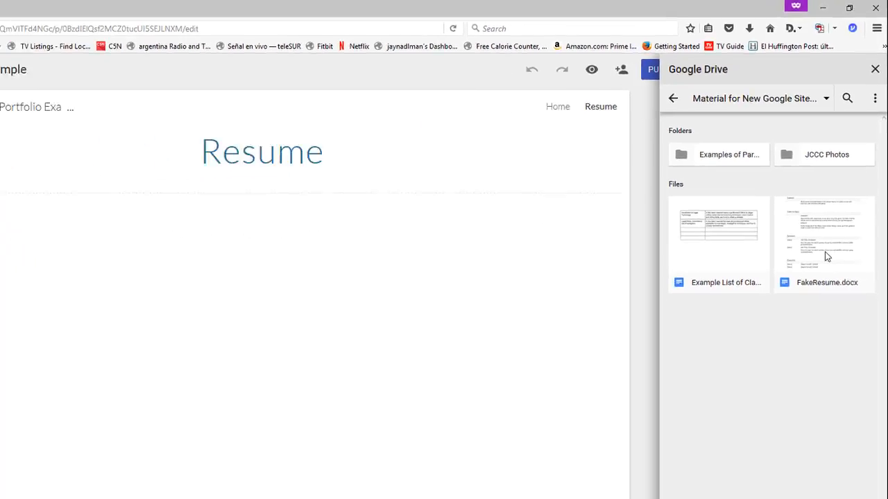
{"action": "left_click", "coordinate": [837, 206]}
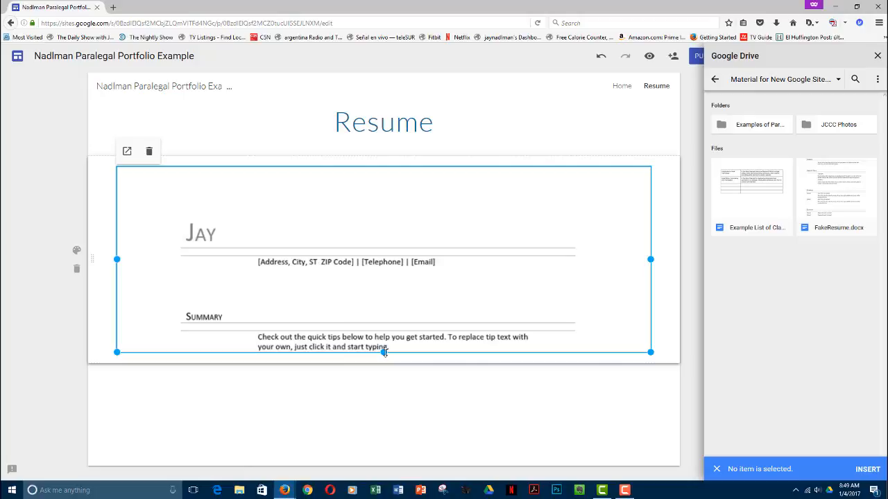
- Stretch the embedded resume downward until it extends past the Education section, and close the Drive file browser
{"action": "left_click_drag", "start_coordinate": [384, 352], "coordinate": [375, 498]}
{"action": "scroll", "coordinate": [393, 362], "scroll_direction": "down", "scroll_amount": 1}
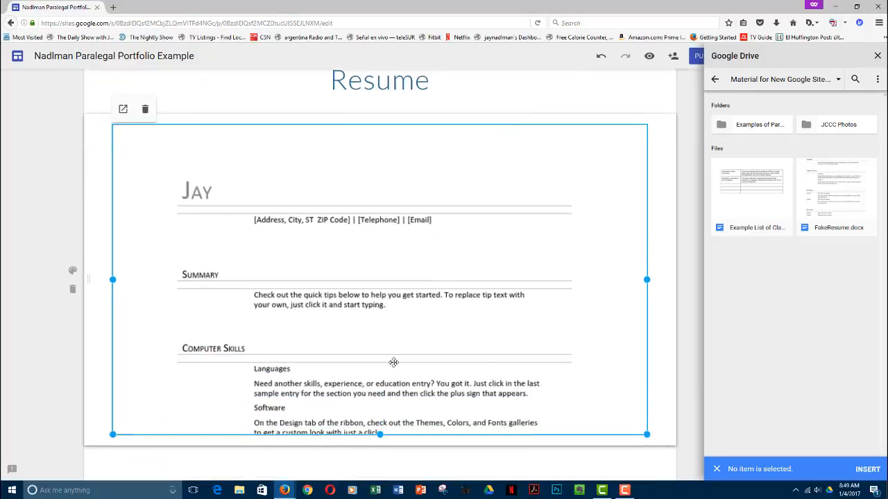
{"action": "scroll", "coordinate": [394, 363], "scroll_direction": "down", "scroll_amount": 1}
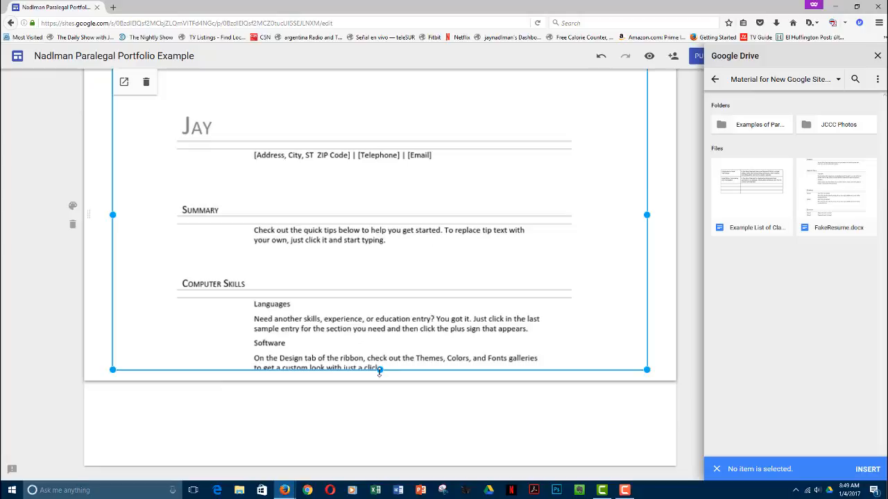
{"action": "left_click_drag", "start_coordinate": [379, 371], "coordinate": [379, 474]}
{"action": "scroll", "coordinate": [369, 378], "scroll_direction": "down", "scroll_amount": 5}
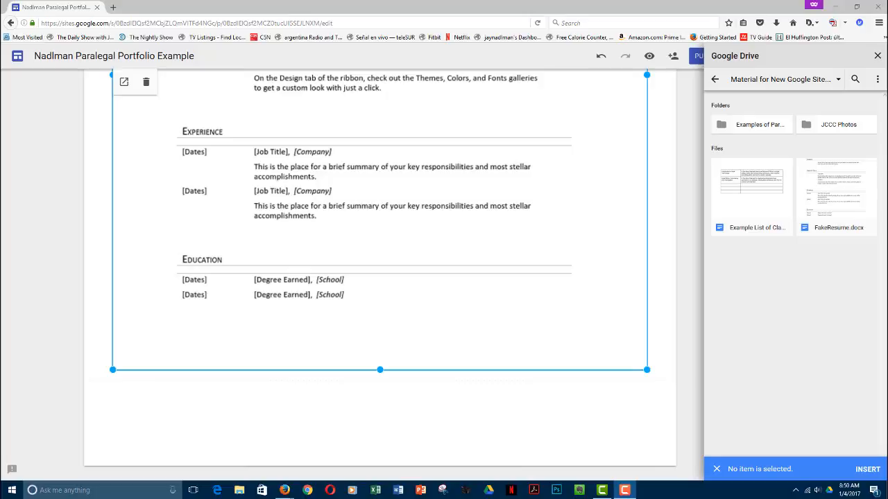
{"action": "left_click", "coordinate": [878, 56]}
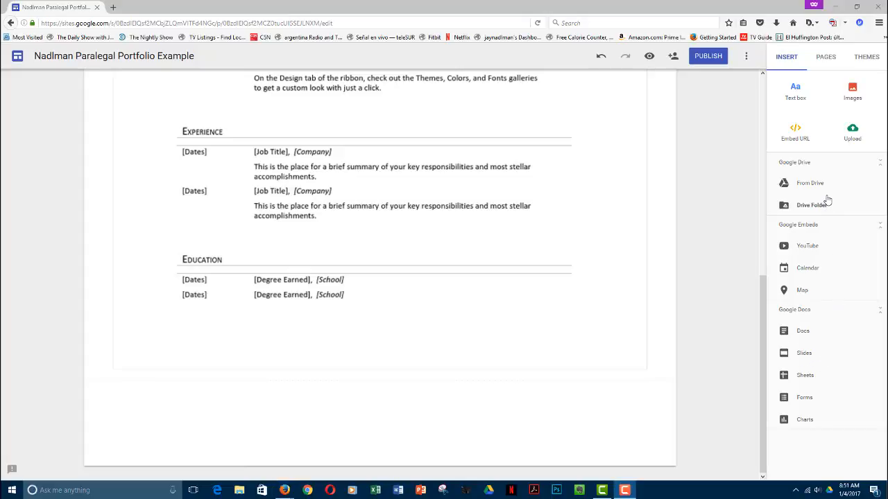
- Add another page to the site named Examples of My Work
{"action": "left_click", "coordinate": [830, 62]}
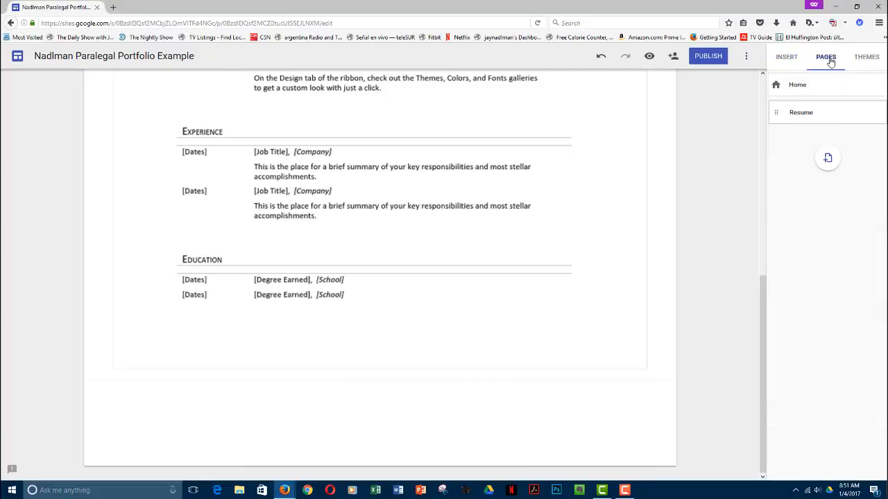
{"action": "left_click", "coordinate": [829, 159]}
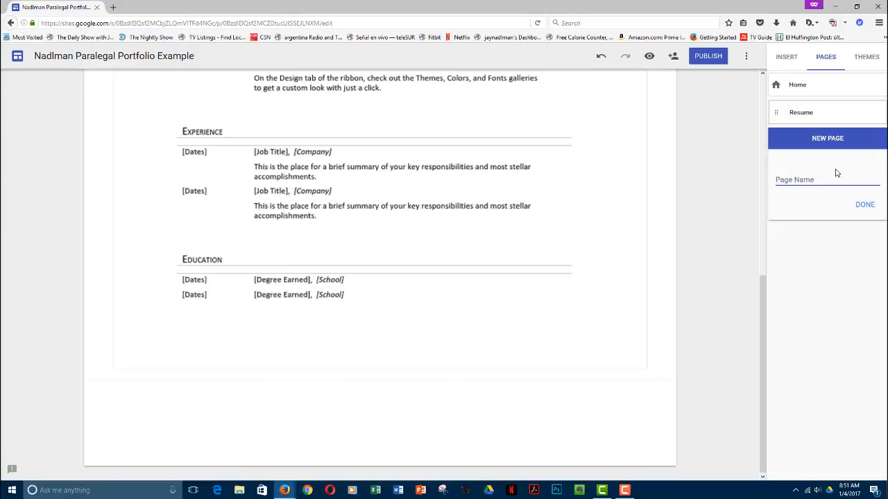
{"action": "type", "text": "Examples of my"}
{"action": "key", "text": "BackSpace"}
{"action": "key", "text": "BackSpace"}
{"action": "key", "text": "BackSpace"}
{"action": "type", "text": "My Work"}
{"action": "left_click", "coordinate": [865, 210]}
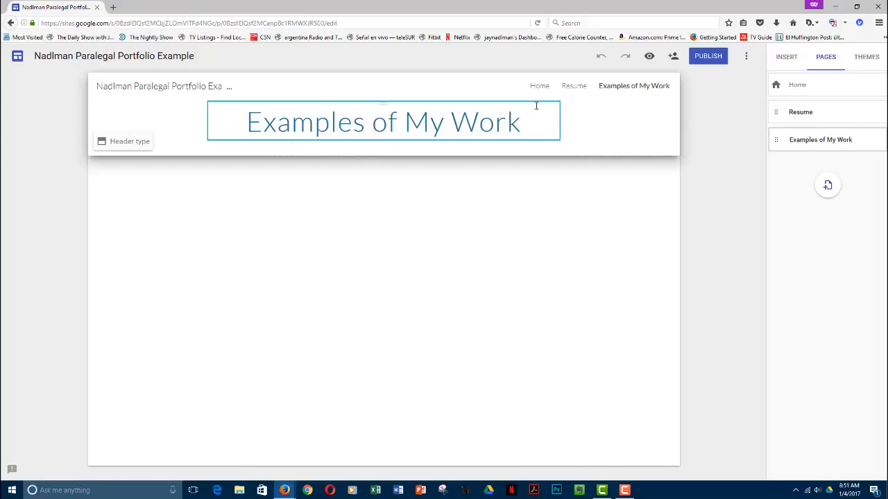
- Embed the Drive folder Examples of Paralegal Program Work on the Examples of My Work page and check its folder settings
{"action": "left_click", "coordinate": [783, 58]}
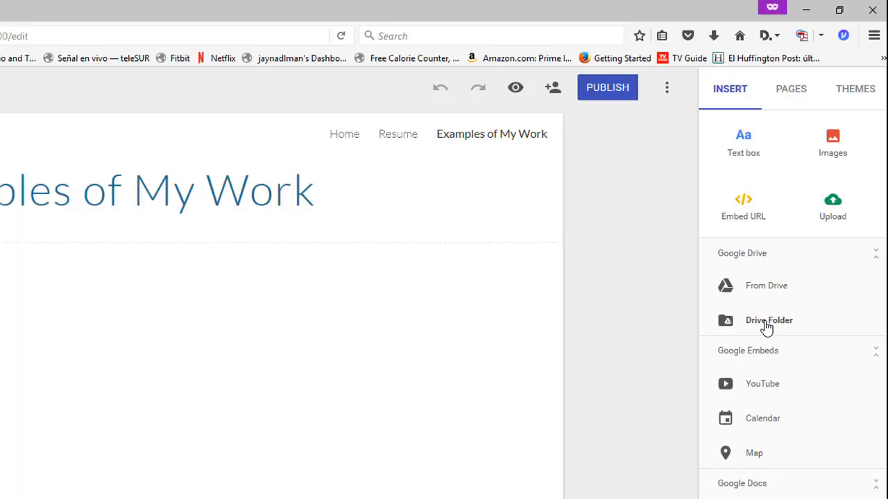
{"action": "left_click", "coordinate": [766, 328]}
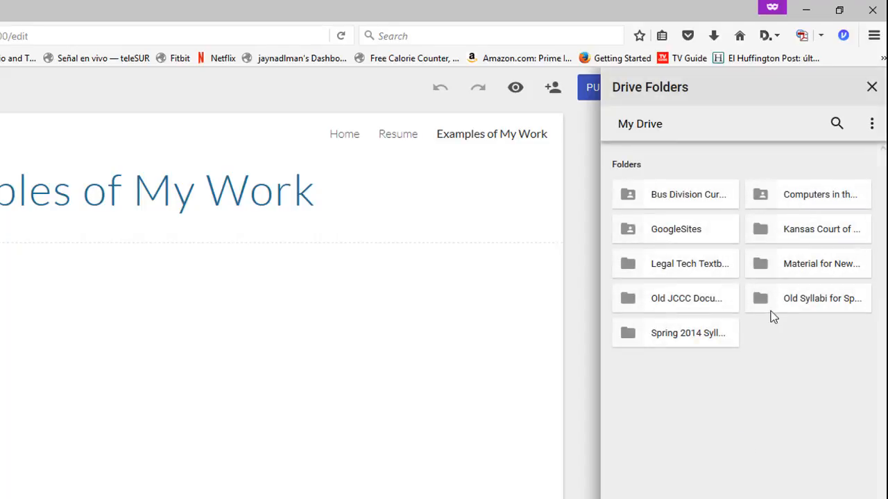
{"action": "left_click", "coordinate": [803, 267]}
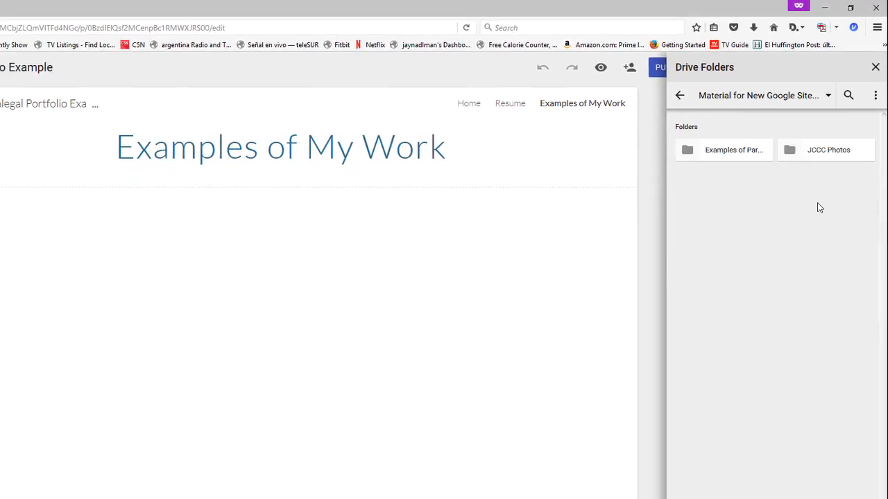
{"action": "left_click", "coordinate": [727, 152]}
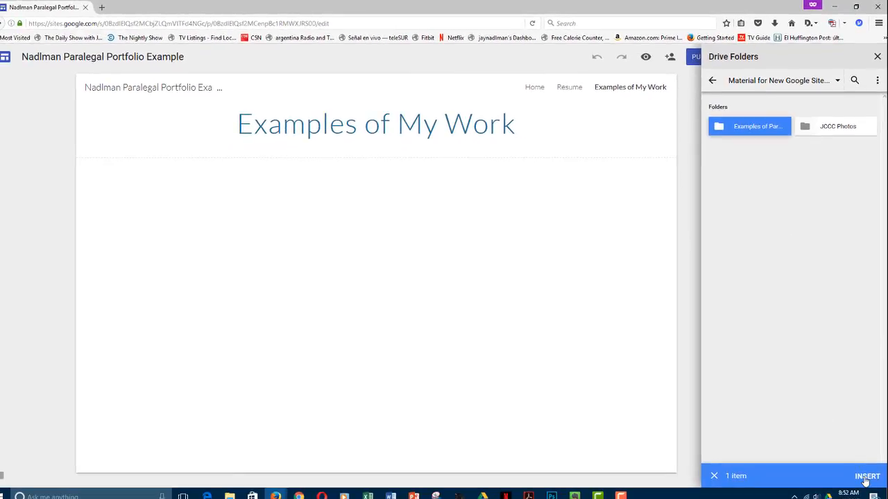
{"action": "left_click", "coordinate": [866, 478]}
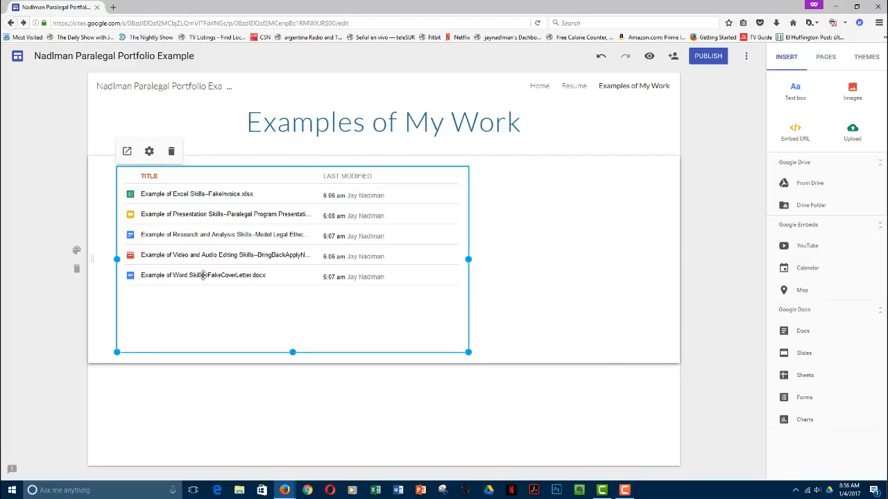
{"action": "double_click", "coordinate": [203, 275]}
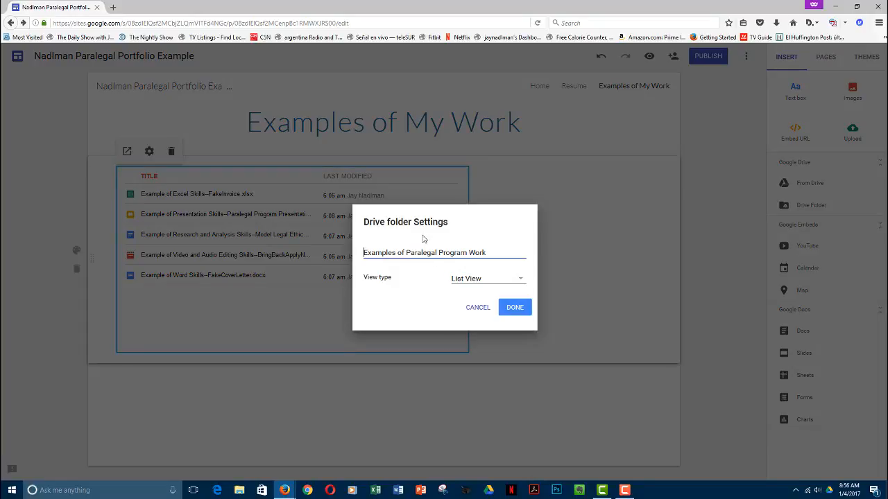
{"action": "left_click", "coordinate": [478, 309]}
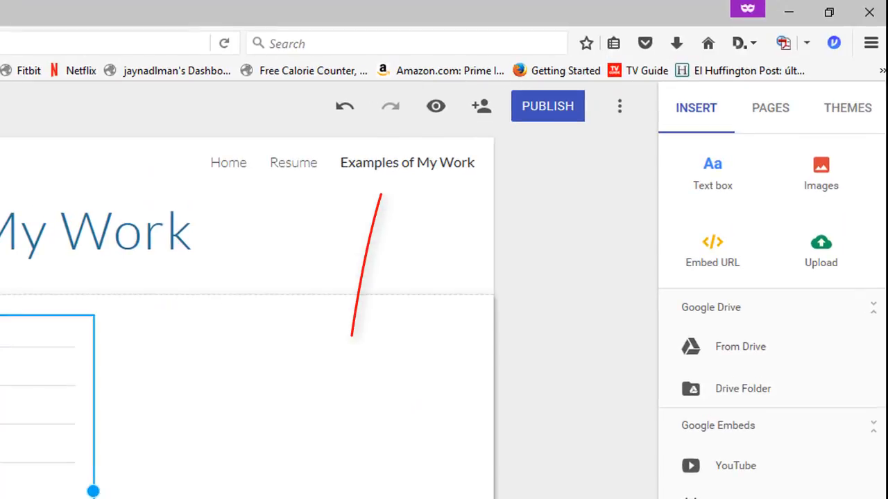
- Preview the site, read through the Research and Analysis Skills example document from the embedded folder, and close it
{"action": "left_click", "coordinate": [434, 109]}
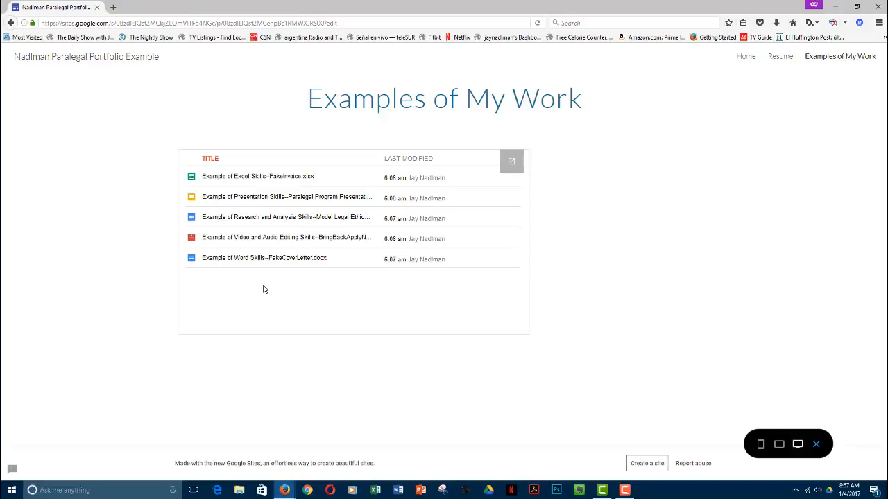
{"action": "left_click", "coordinate": [232, 219]}
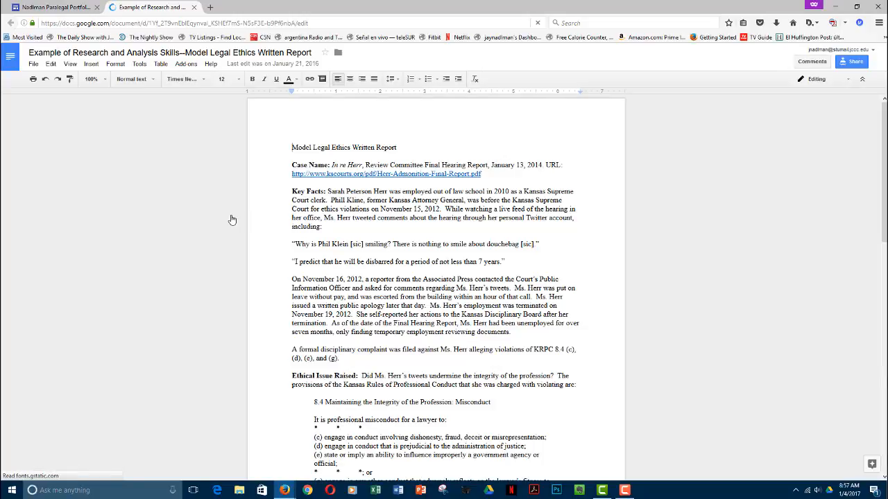
{"action": "scroll", "coordinate": [410, 259], "scroll_direction": "down", "scroll_amount": 5}
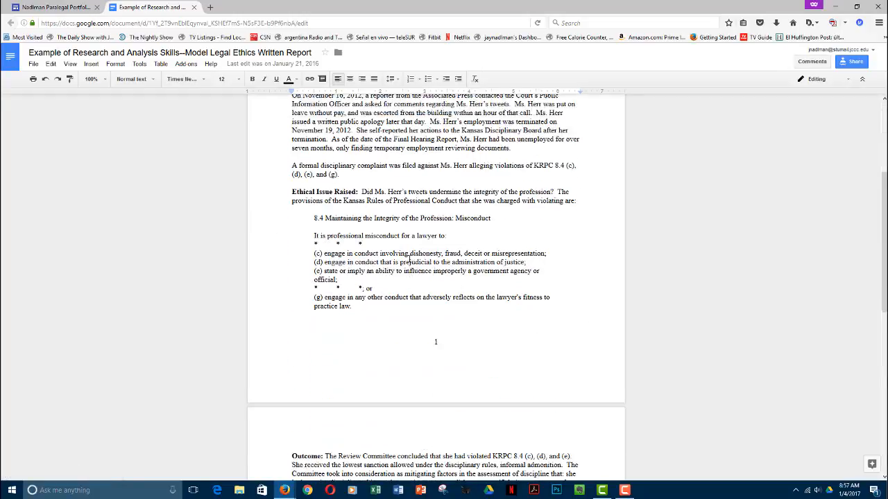
{"action": "scroll", "coordinate": [410, 258], "scroll_direction": "down", "scroll_amount": 10}
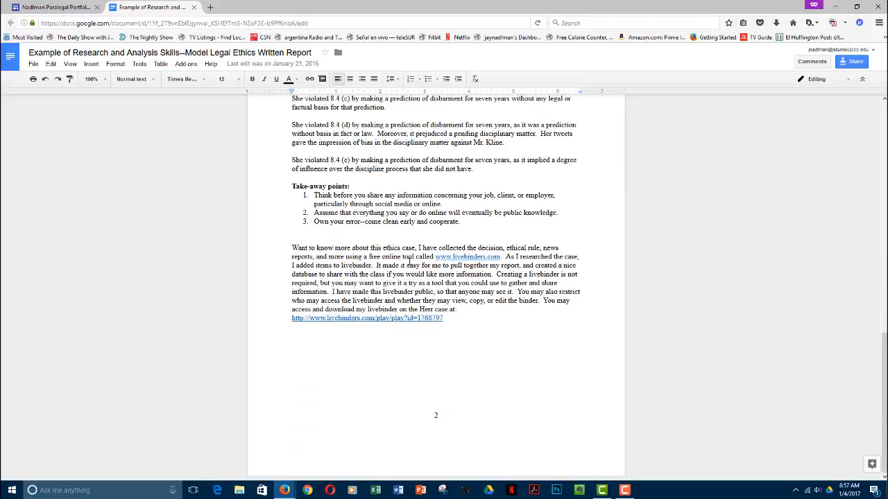
{"action": "scroll", "coordinate": [409, 261], "scroll_direction": "up", "scroll_amount": 10}
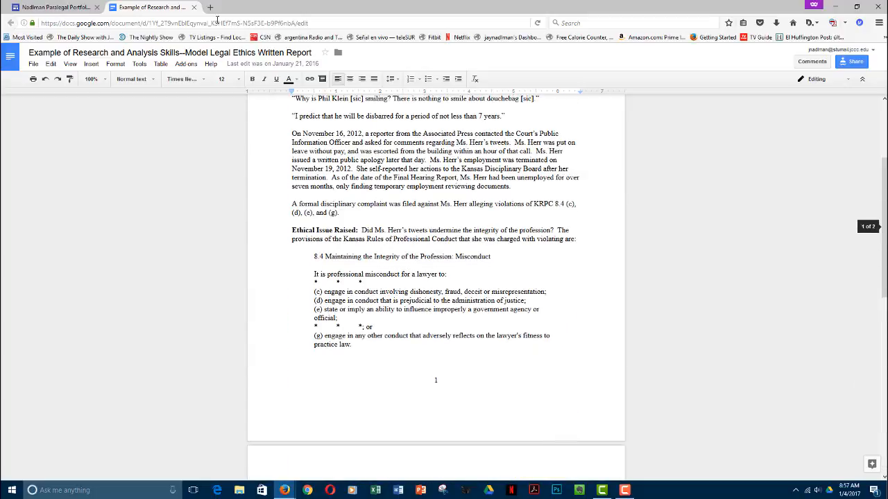
{"action": "left_click", "coordinate": [194, 7]}
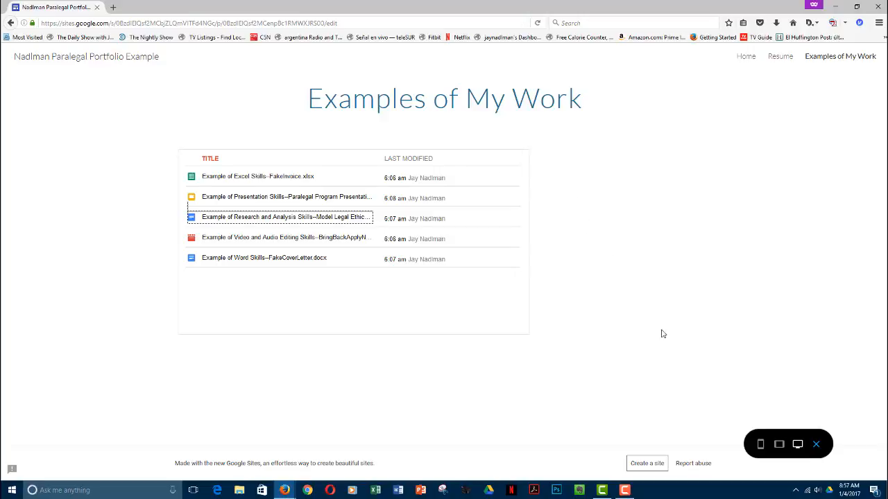
- Preview the site at tablet and phone sizes, and view the Resume and Home pages in the phone layout
{"action": "left_click", "coordinate": [779, 446]}
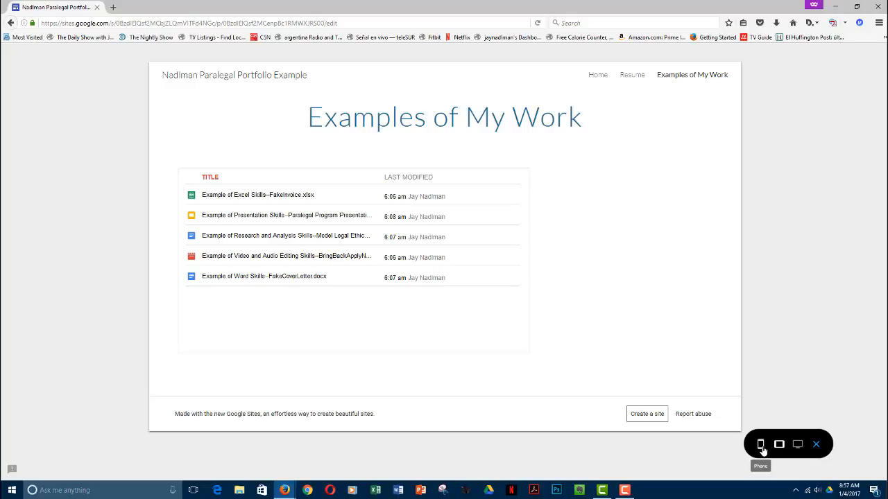
{"action": "left_click", "coordinate": [761, 446]}
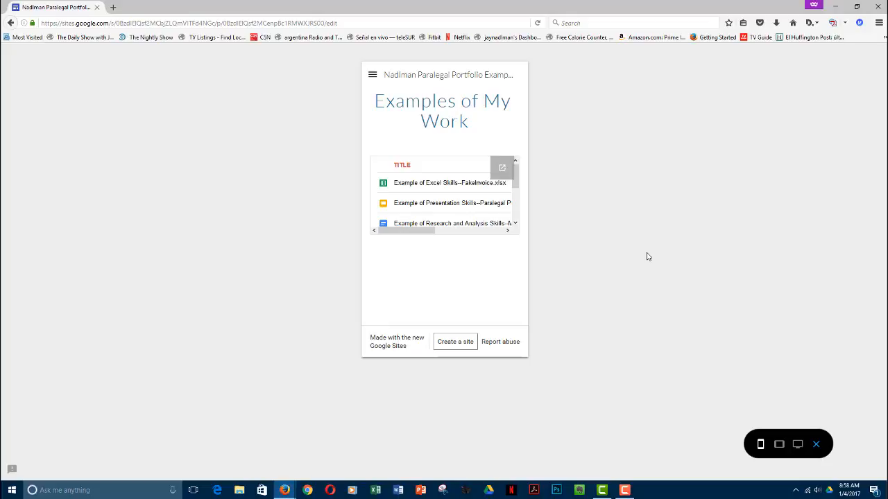
{"action": "left_click", "coordinate": [373, 76]}
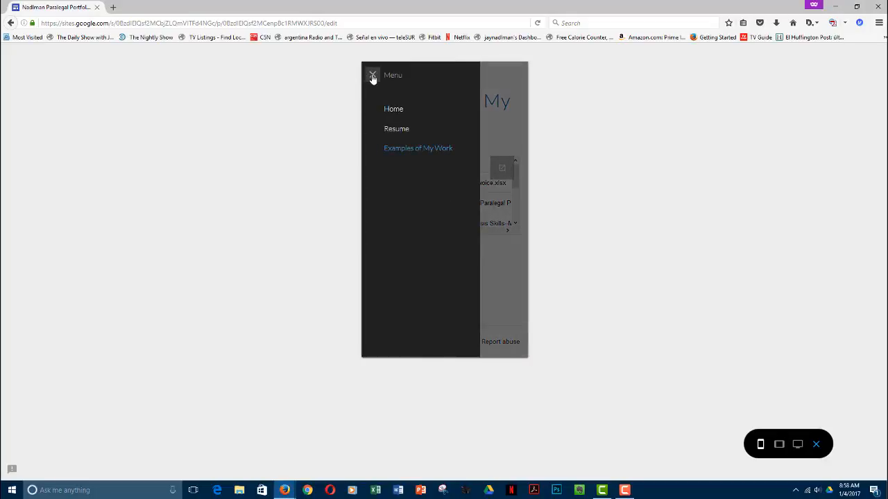
{"action": "left_click", "coordinate": [398, 131]}
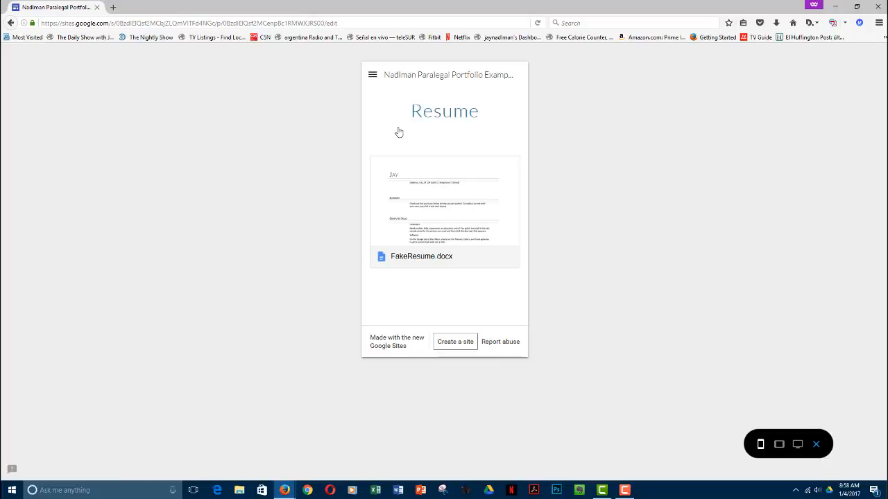
{"action": "left_click", "coordinate": [372, 76]}
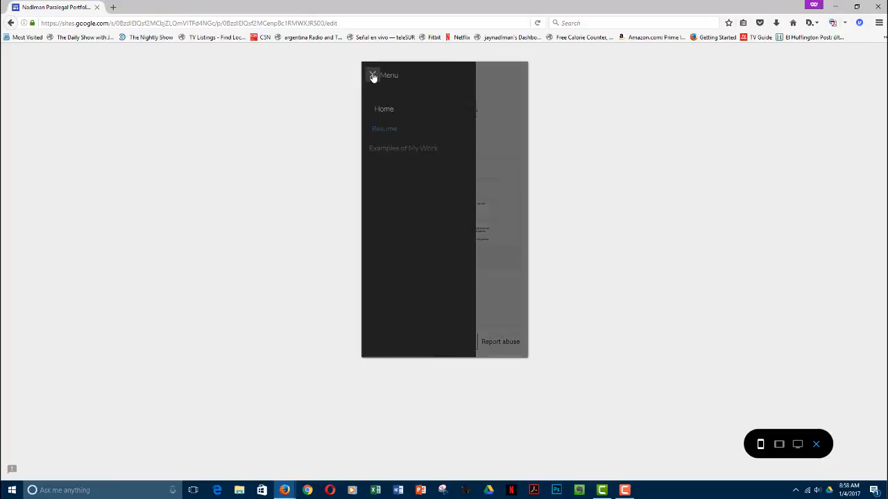
{"action": "left_click", "coordinate": [390, 109]}
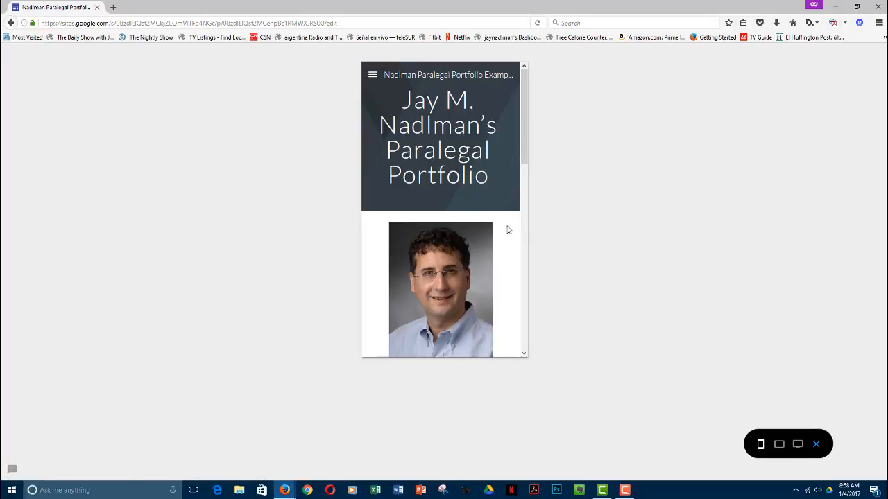
- Read through the Home page's introduction and contact information in the phone preview, and close the preview
{"action": "scroll", "coordinate": [507, 246], "scroll_direction": "down", "scroll_amount": 2}
{"action": "scroll", "coordinate": [507, 252], "scroll_direction": "down", "scroll_amount": 10}
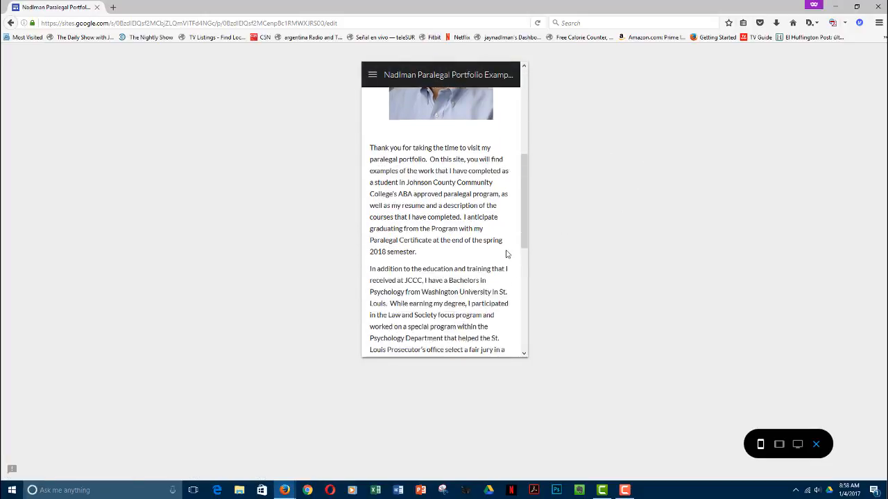
{"action": "scroll", "coordinate": [506, 250], "scroll_direction": "down", "scroll_amount": 3}
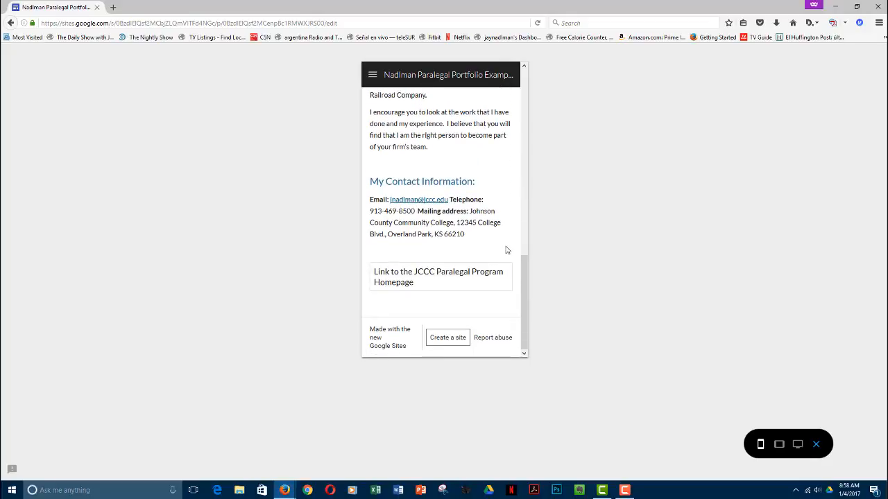
{"action": "scroll", "coordinate": [507, 250], "scroll_direction": "up", "scroll_amount": 3}
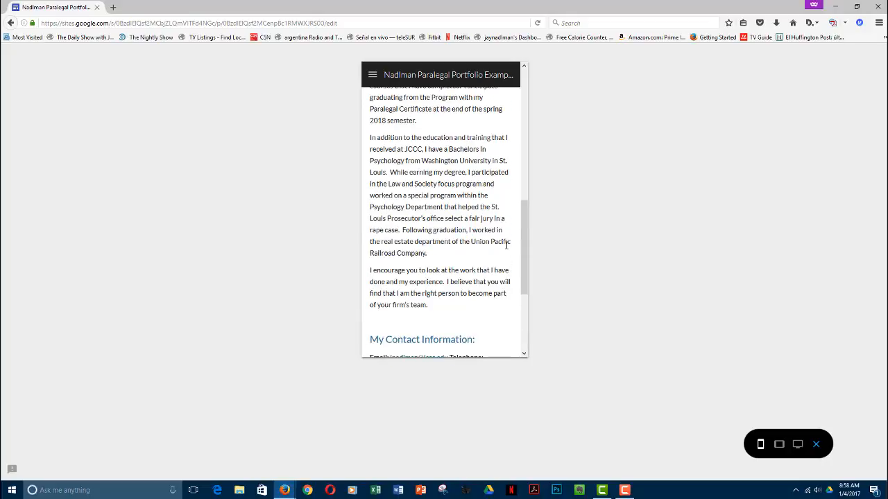
{"action": "scroll", "coordinate": [507, 245], "scroll_direction": "up", "scroll_amount": 3}
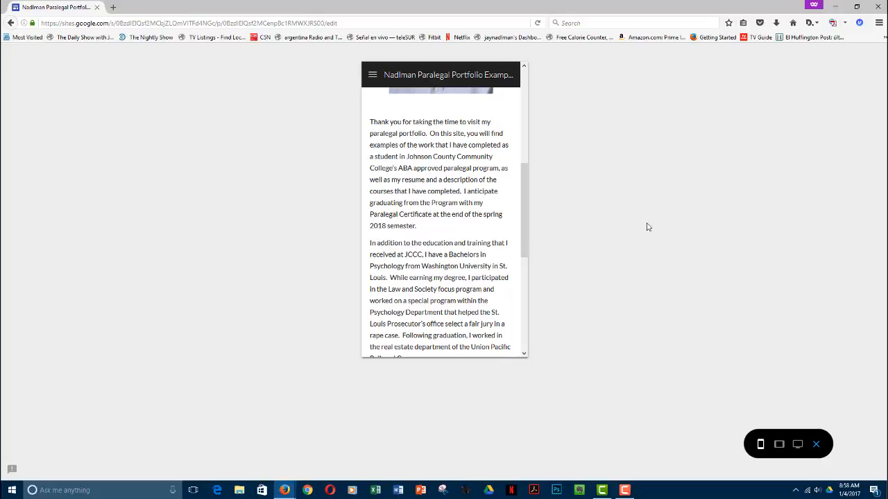
{"action": "left_click", "coordinate": [817, 444]}
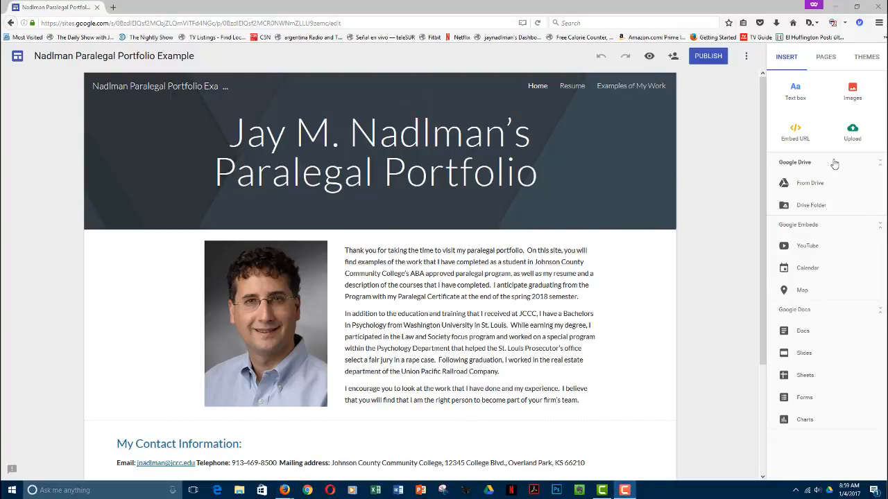
- Add a new page to the site named Classes Taken in the Program
{"action": "left_click", "coordinate": [826, 61]}
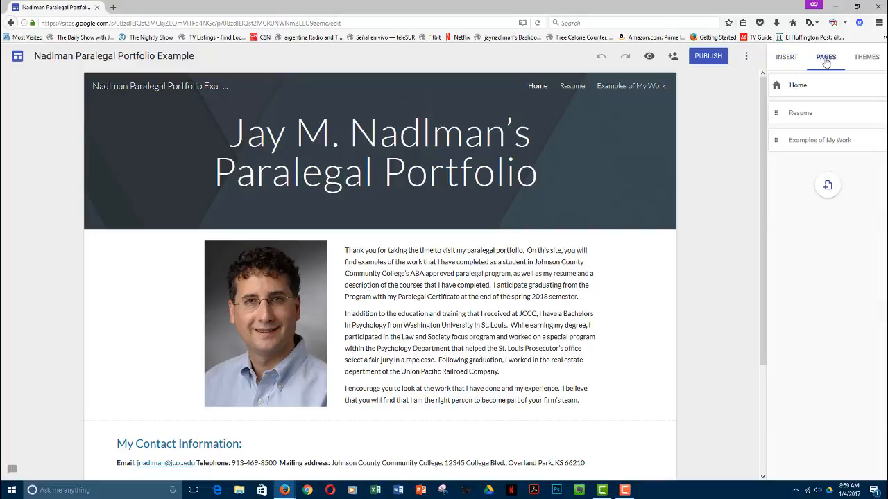
{"action": "left_click", "coordinate": [826, 188]}
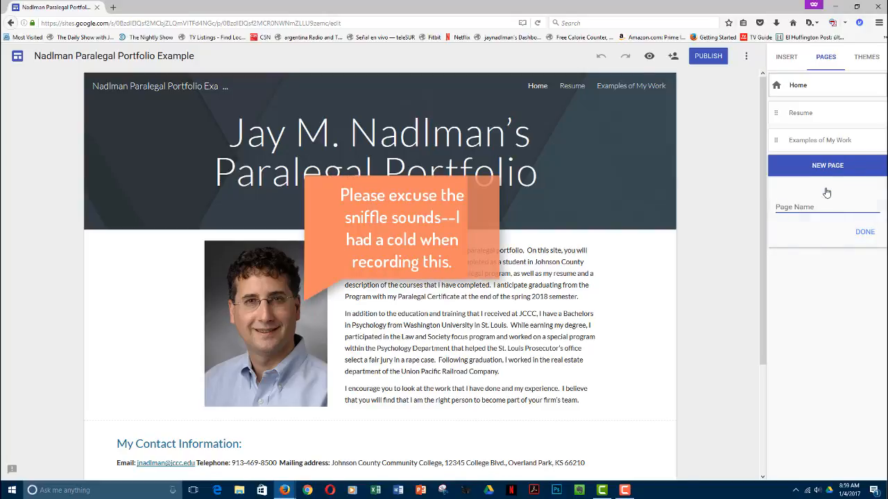
{"action": "type", "text": "Classes Ta"}
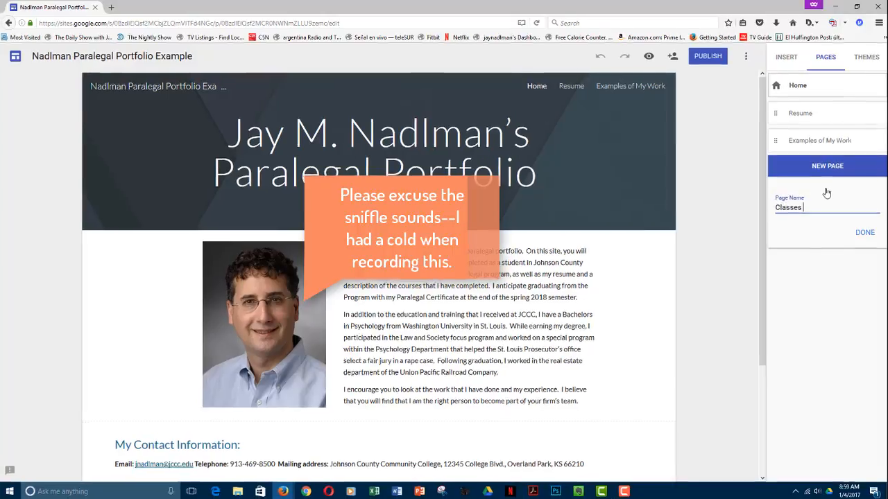
{"action": "type", "text": "ken "}
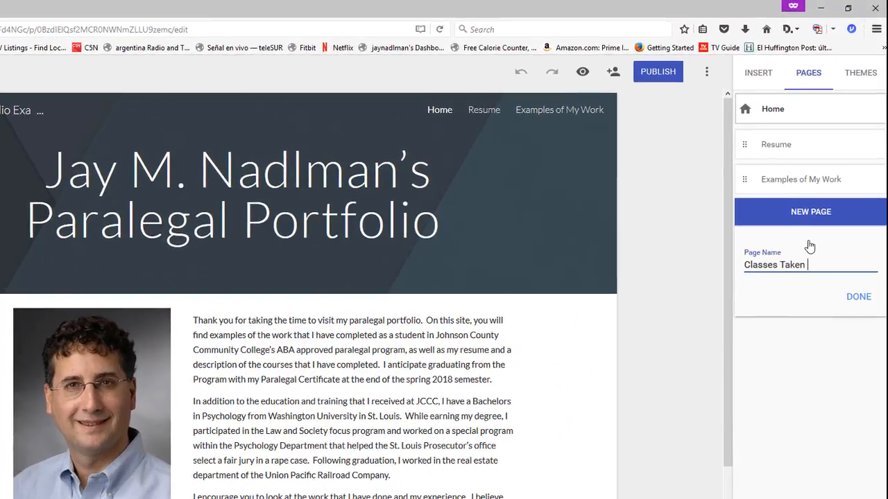
{"action": "type", "text": "in the Program"}
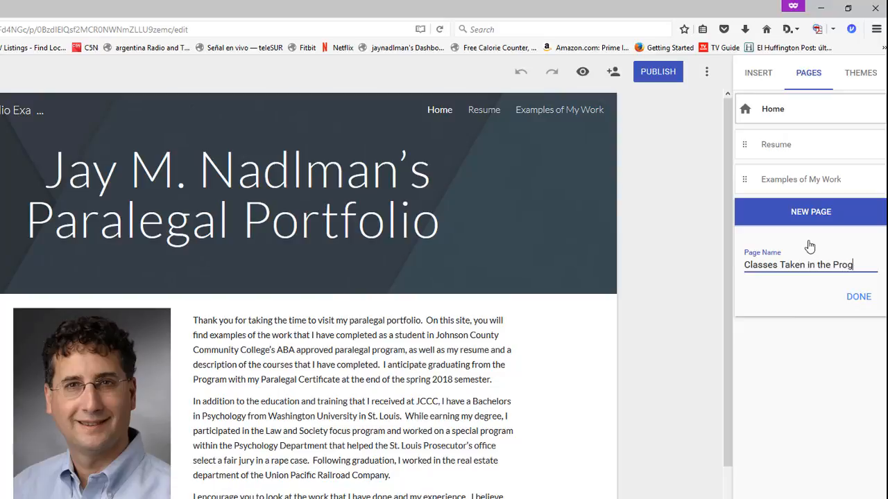
{"action": "left_click", "coordinate": [865, 298]}
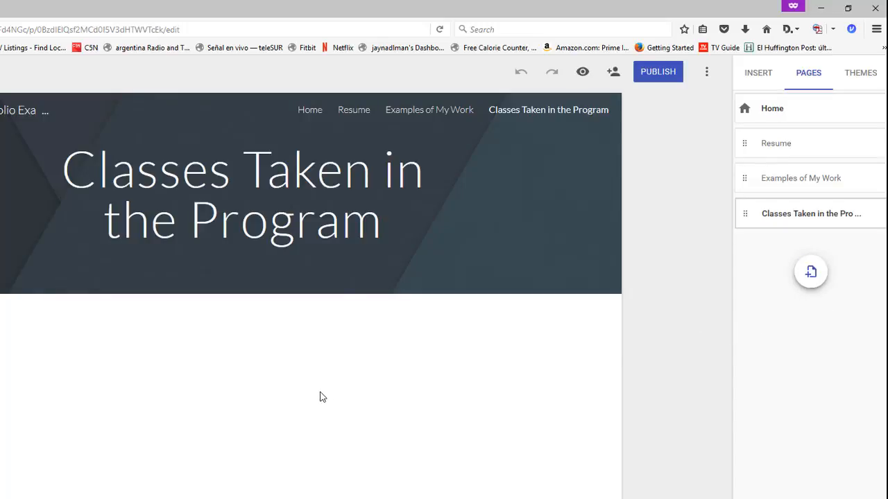
- Insert the Example List of Classes document from the Drive folder Material for New Google Sites Demo on the Classes Taken in the Program page
{"action": "left_click", "coordinate": [762, 72]}
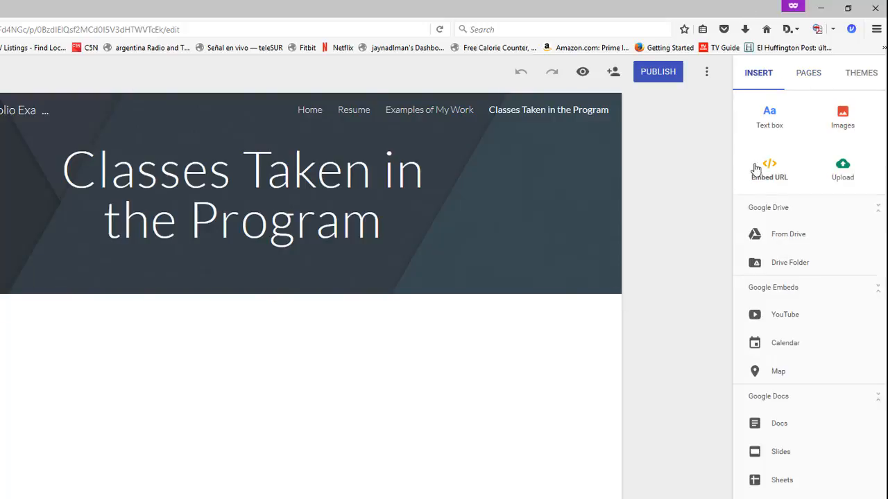
{"action": "left_click", "coordinate": [788, 235]}
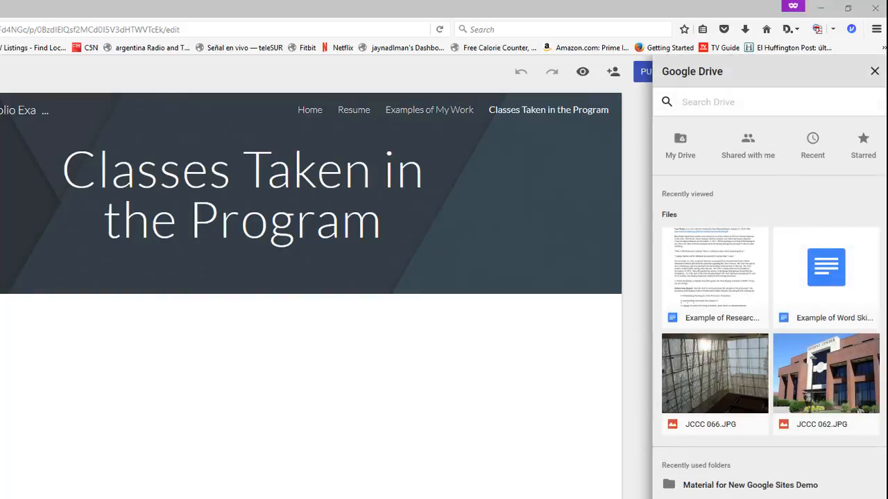
{"action": "left_click", "coordinate": [692, 487]}
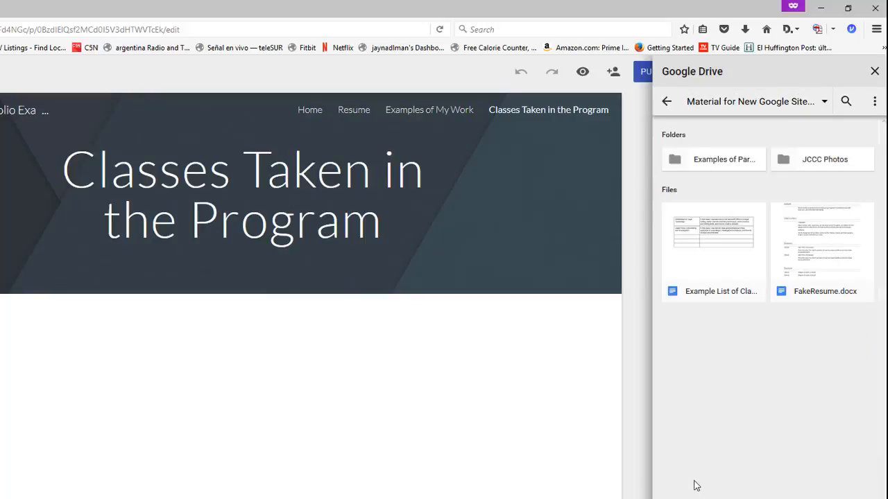
{"action": "left_click", "coordinate": [703, 271]}
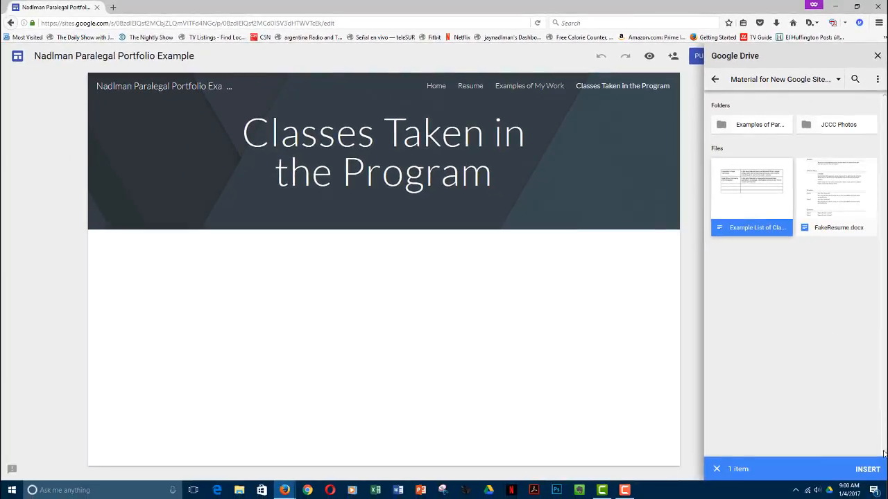
{"action": "left_click", "coordinate": [867, 469]}
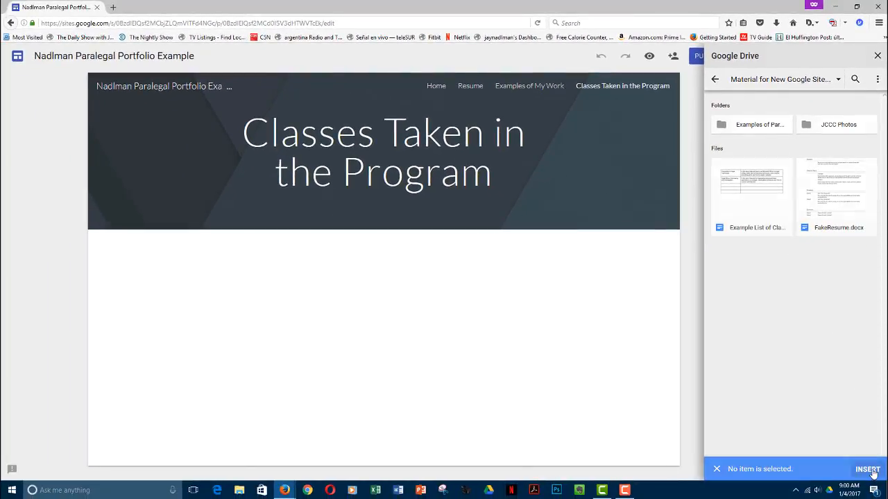
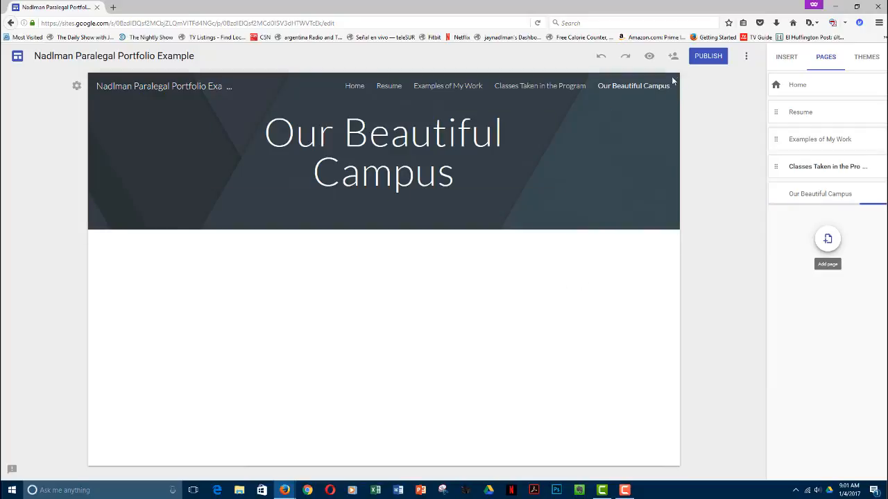
- For the Our Beautiful Campus page, select from the JCCC Photos album the first building photo, two tree-grove photos and the bell sculpture with the hedge
{"action": "left_click", "coordinate": [780, 58]}
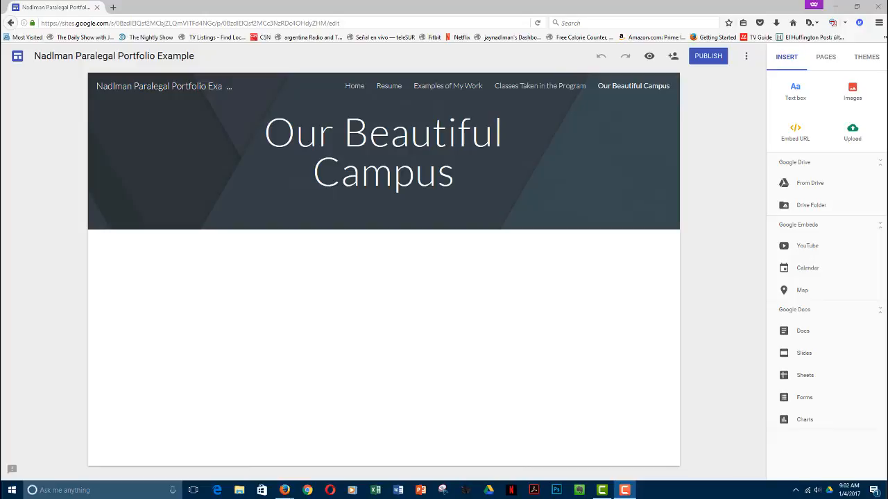
{"action": "left_click", "coordinate": [851, 88]}
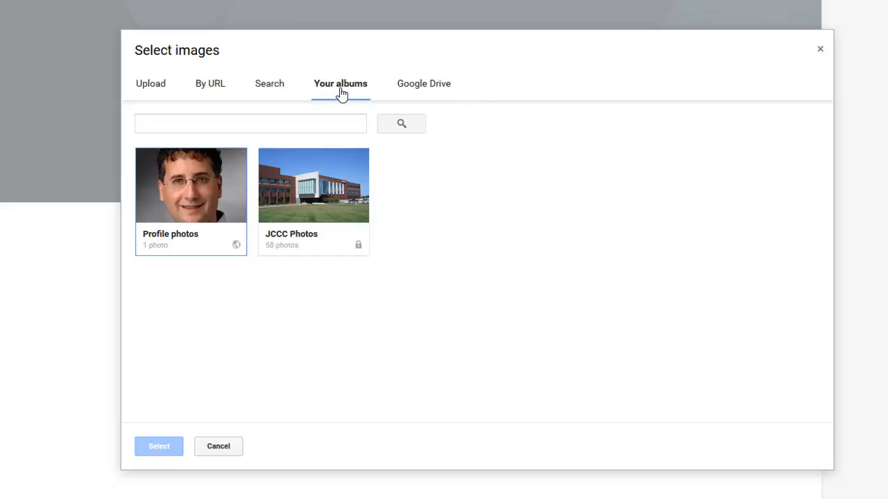
{"action": "left_click", "coordinate": [317, 195]}
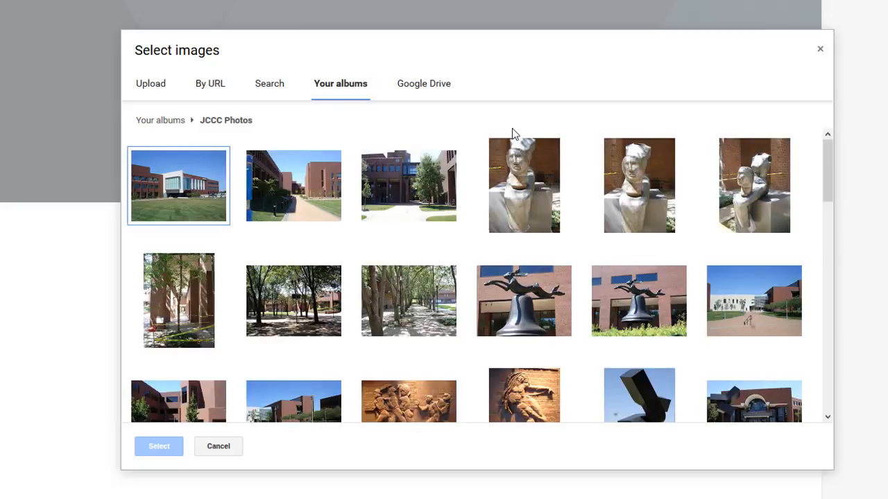
{"action": "left_click", "coordinate": [205, 199]}
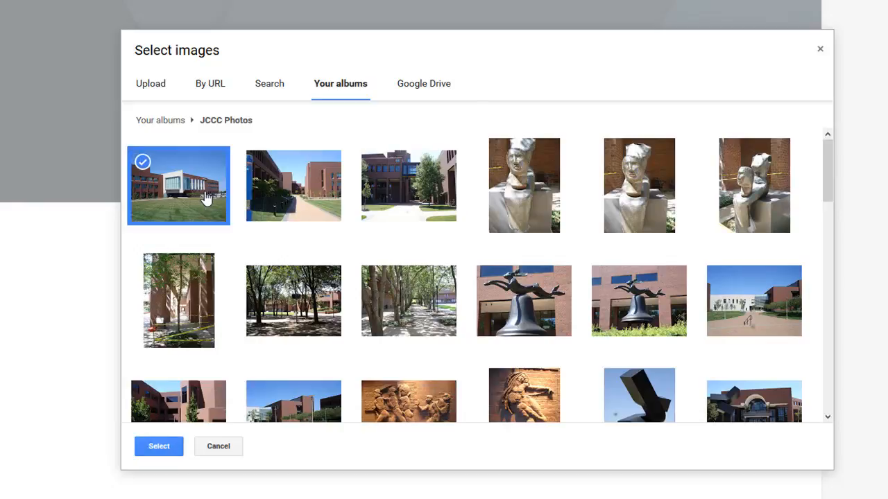
{"action": "left_click", "coordinate": [286, 299]}
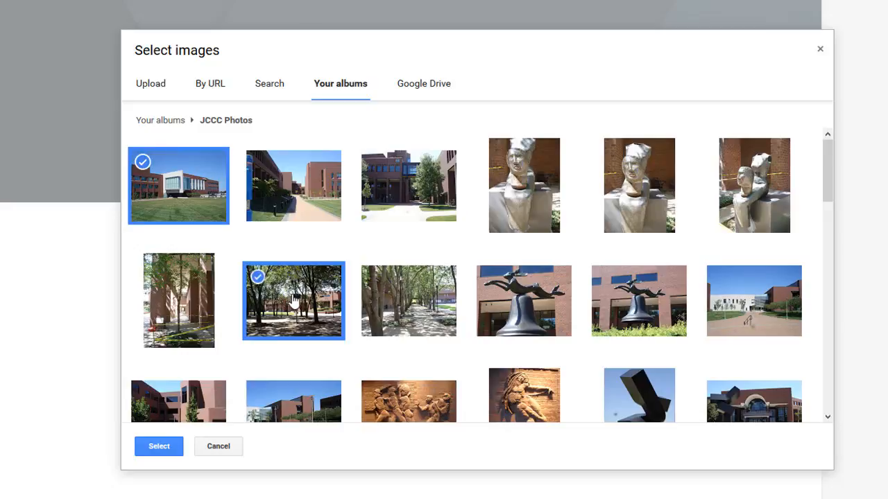
{"action": "left_click", "coordinate": [416, 313]}
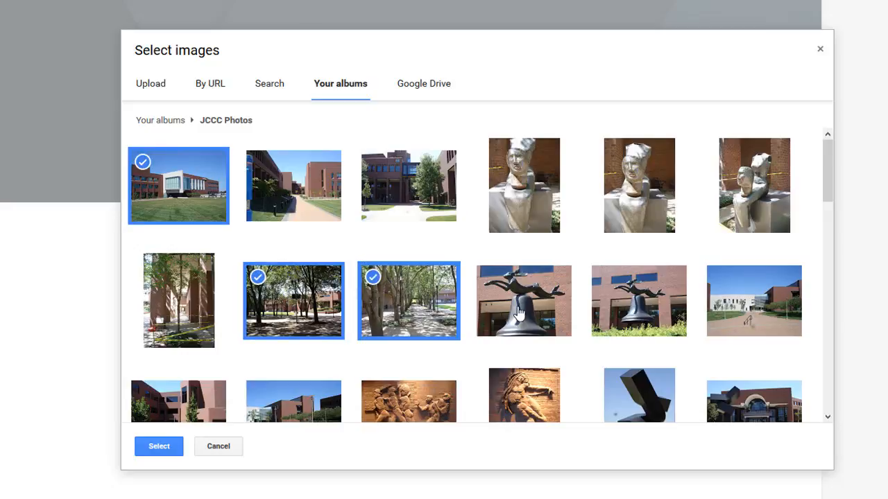
{"action": "left_click", "coordinate": [641, 316]}
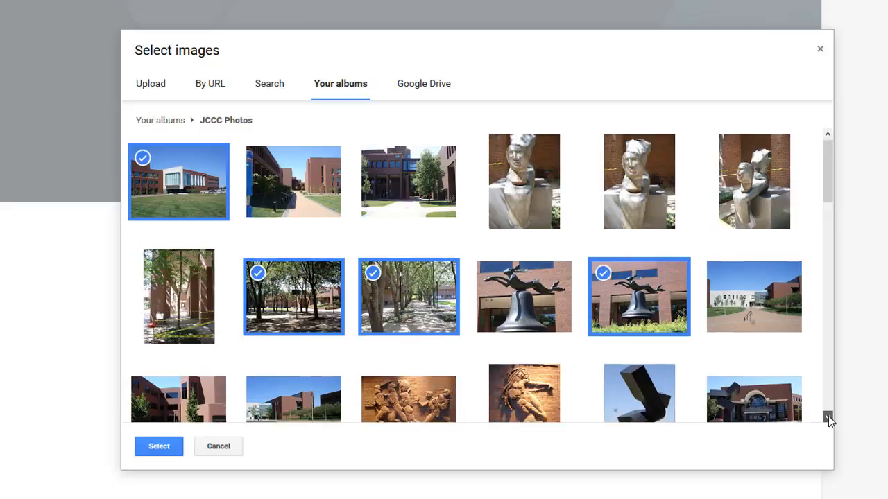
- Add the photo of the reclining figure on a bench to the JCCC Photos selection
{"action": "left_click", "coordinate": [827, 418]}
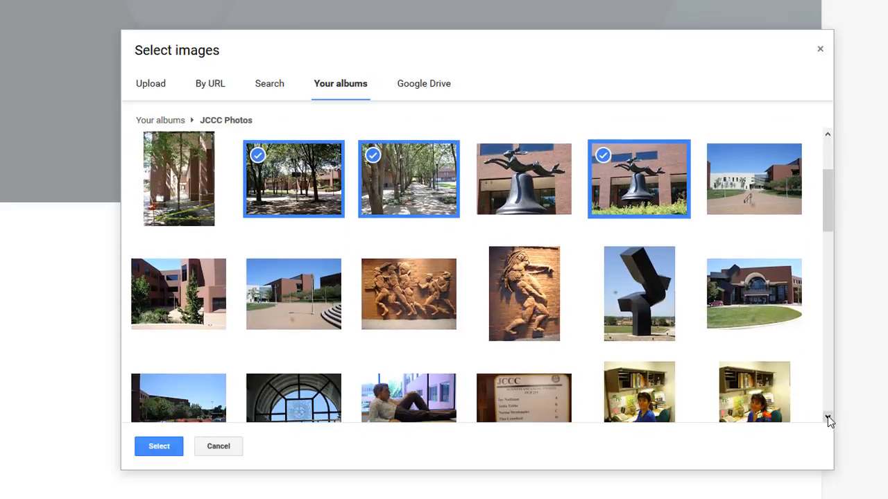
{"action": "left_click", "coordinate": [827, 418]}
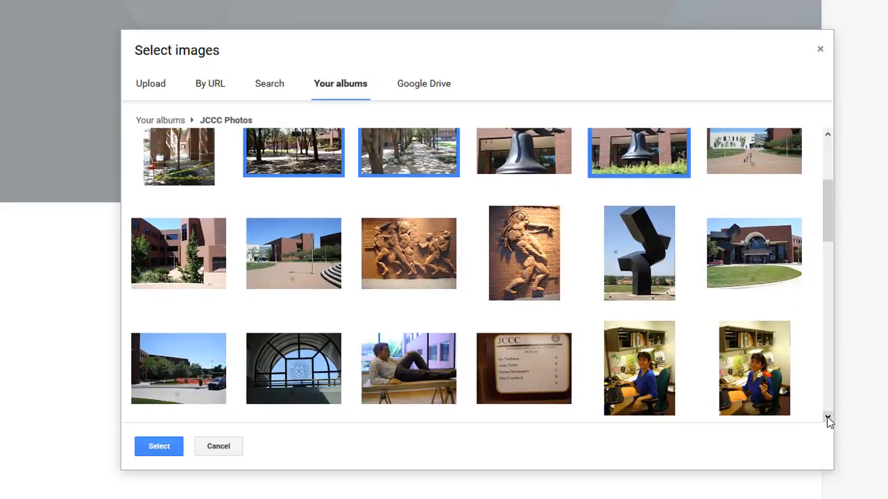
{"action": "left_click", "coordinate": [827, 418]}
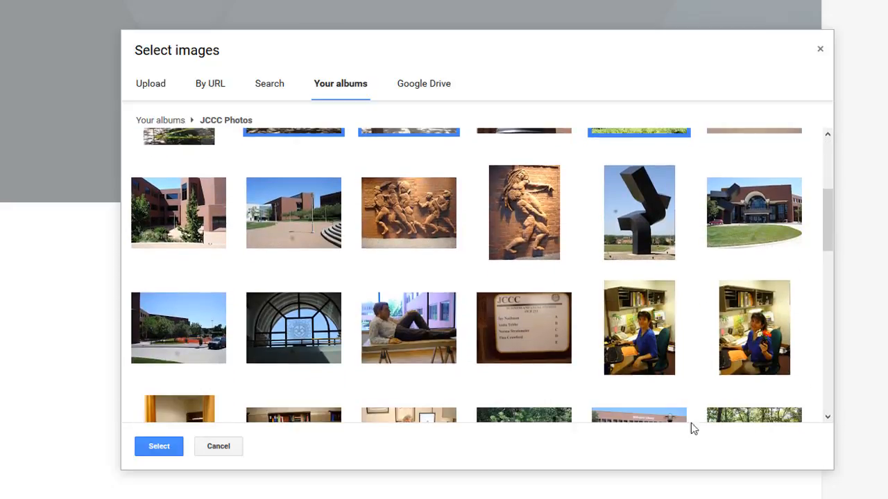
{"action": "left_click", "coordinate": [412, 332]}
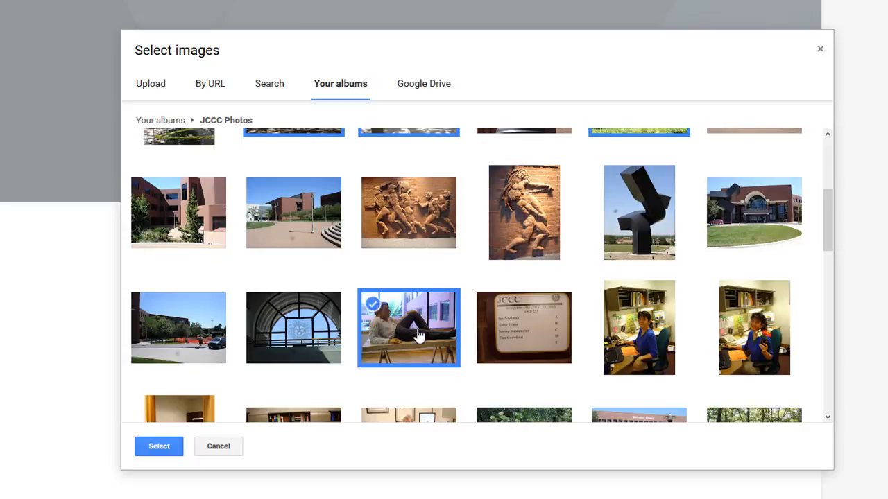
- Add the Student Center photo and the three neighbouring campus landscape photos with trees and distant buildings to the image selection
{"action": "left_click", "coordinate": [827, 419]}
{"action": "left_click", "coordinate": [827, 419]}
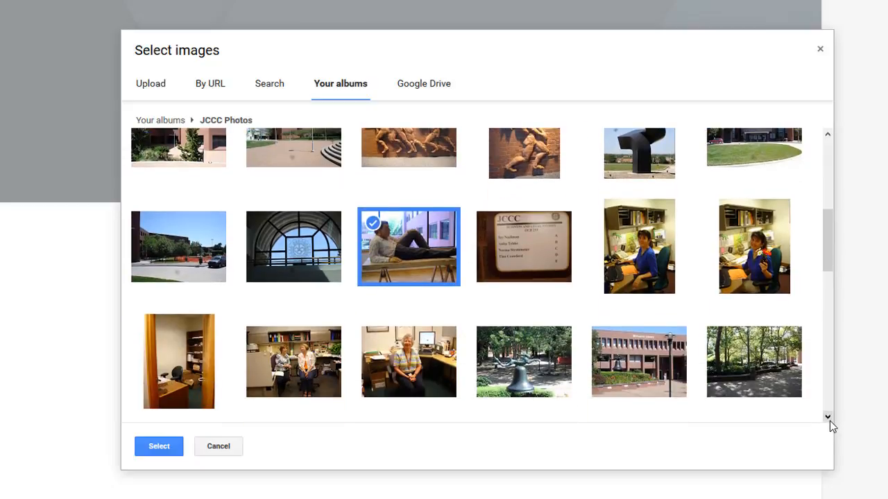
{"action": "left_click", "coordinate": [827, 418]}
{"action": "left_click", "coordinate": [828, 418]}
{"action": "left_click", "coordinate": [828, 418]}
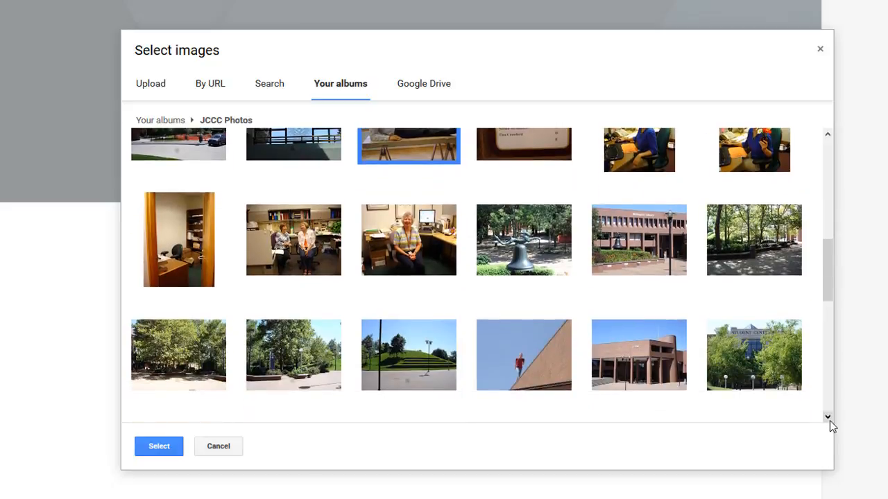
{"action": "left_click", "coordinate": [827, 418]}
{"action": "left_click", "coordinate": [829, 420]}
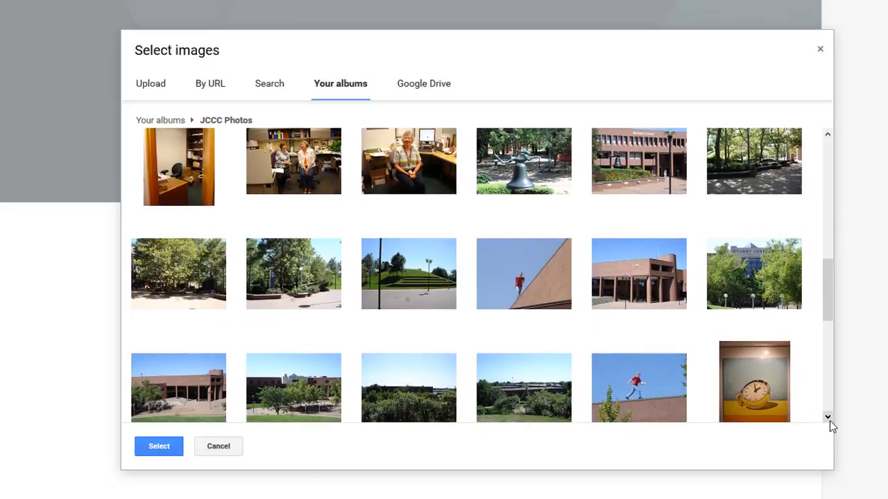
{"action": "left_click", "coordinate": [829, 421]}
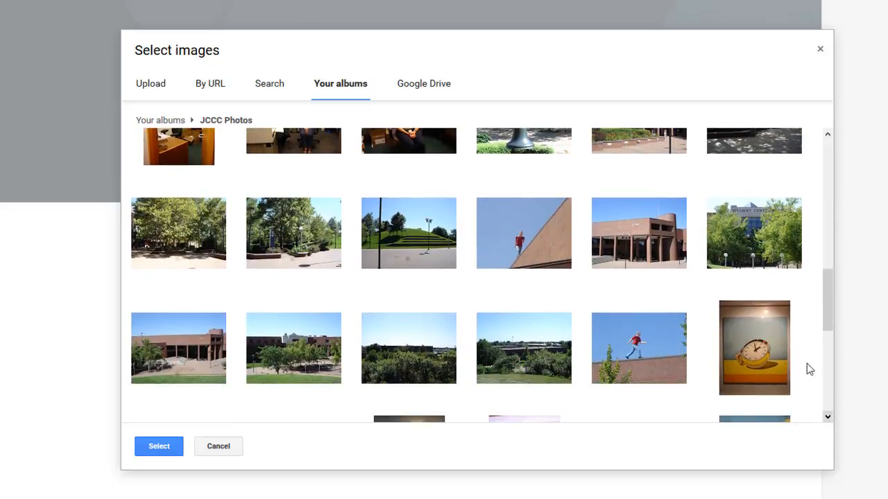
{"action": "left_click", "coordinate": [753, 244]}
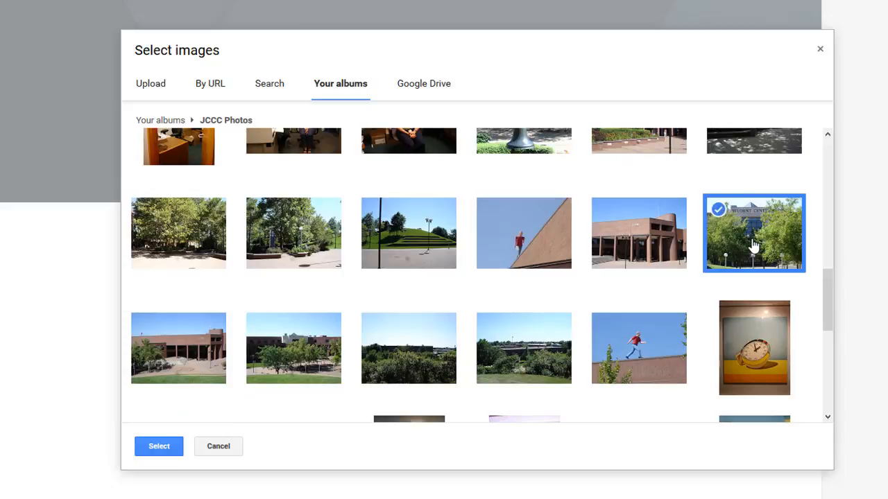
{"action": "left_click", "coordinate": [523, 357]}
{"action": "left_click", "coordinate": [409, 366]}
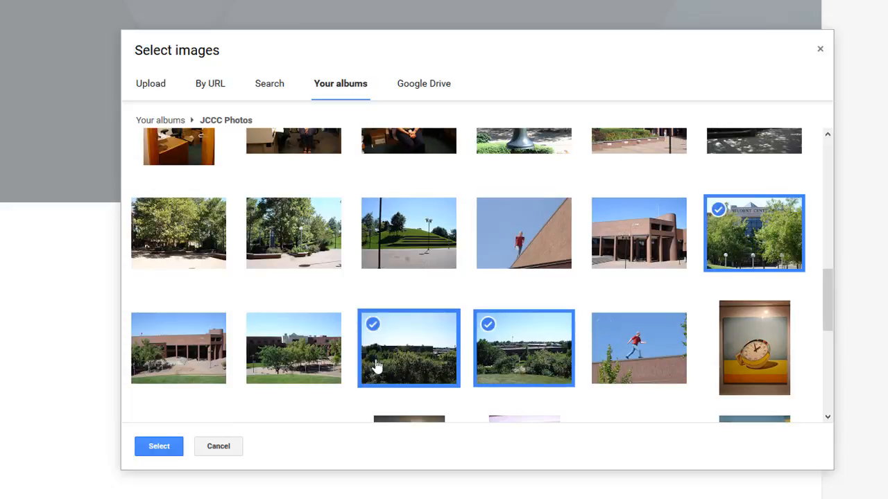
{"action": "left_click", "coordinate": [303, 356]}
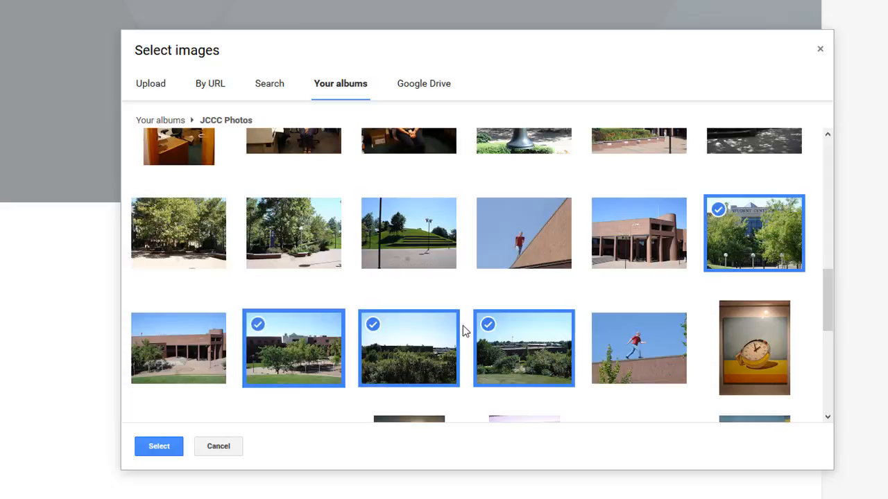
- Add the terraced hill, two tree-grove and two red-shirted rooftop figure photos to the selection and insert all the selected images on the page
{"action": "left_click", "coordinate": [407, 244]}
{"action": "left_click", "coordinate": [320, 249]}
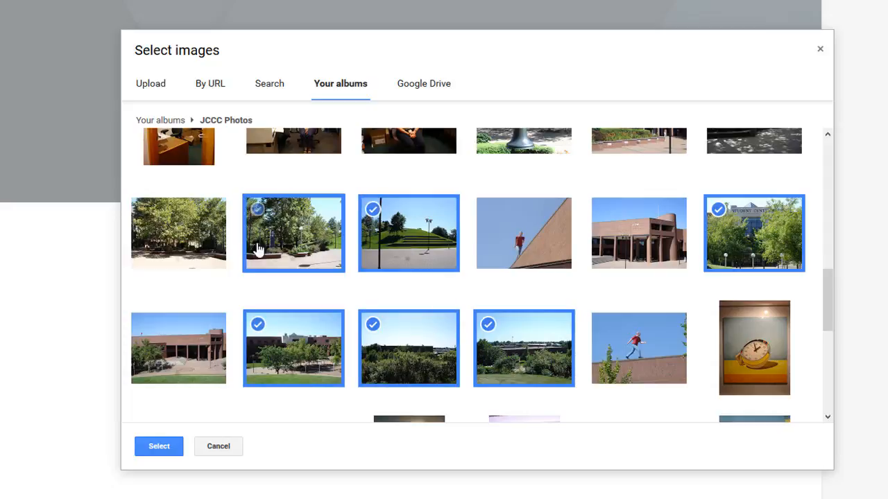
{"action": "left_click", "coordinate": [197, 255]}
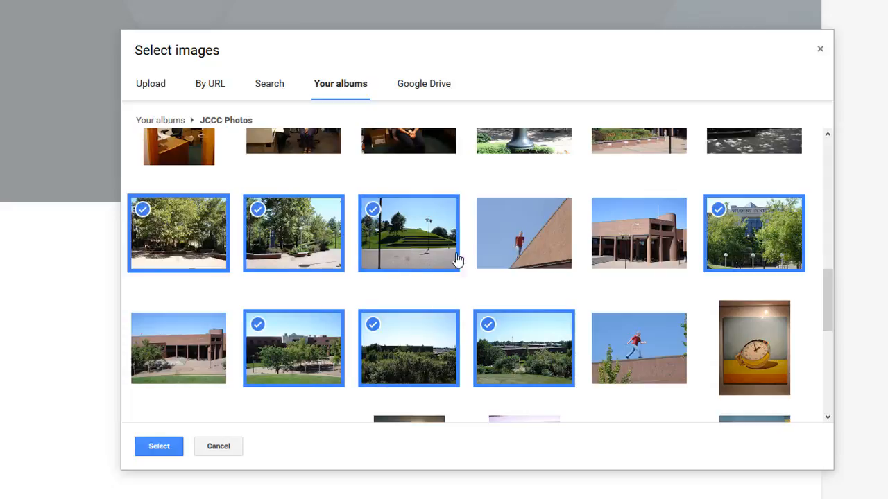
{"action": "left_click", "coordinate": [494, 239]}
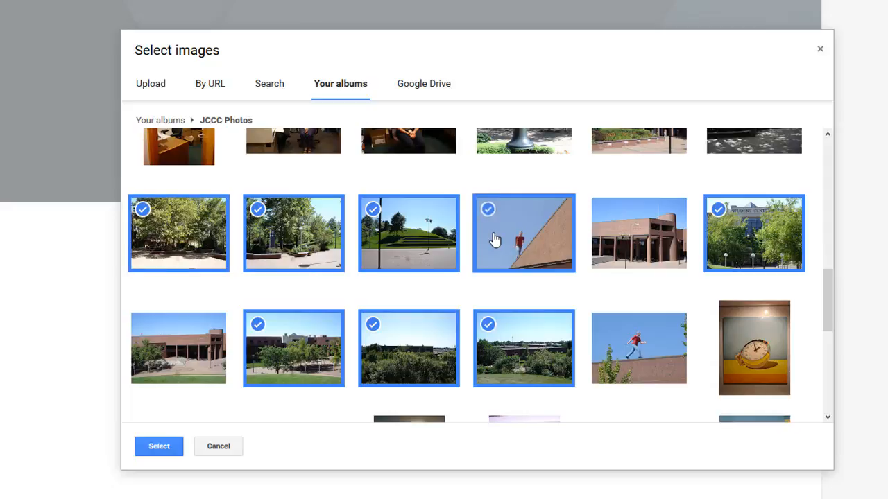
{"action": "left_click", "coordinate": [642, 354]}
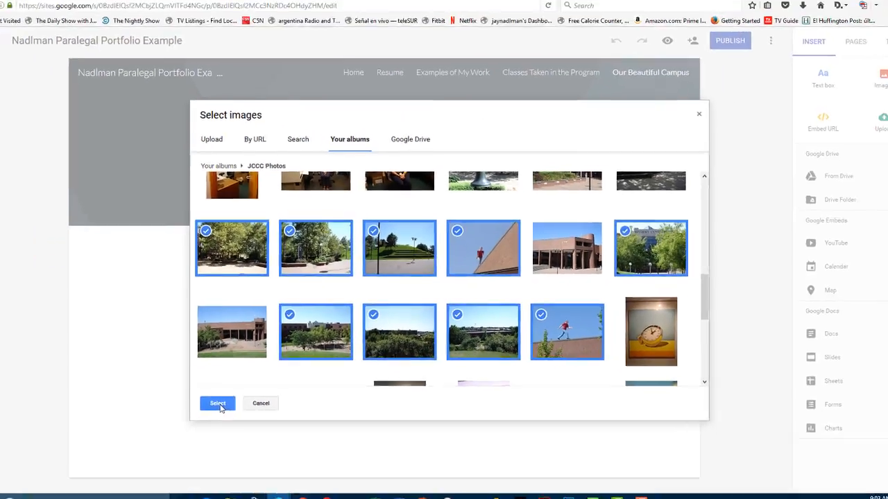
{"action": "left_click", "coordinate": [161, 448]}
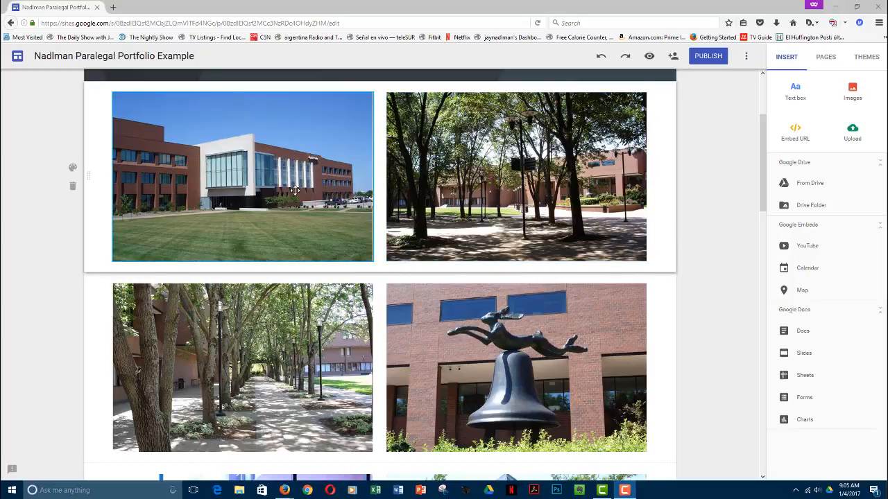
- Swap the building and tree-grove photos in the first row, and view the tree-grove photo's additional options
{"action": "left_click_drag", "start_coordinate": [292, 191], "coordinate": [566, 142]}
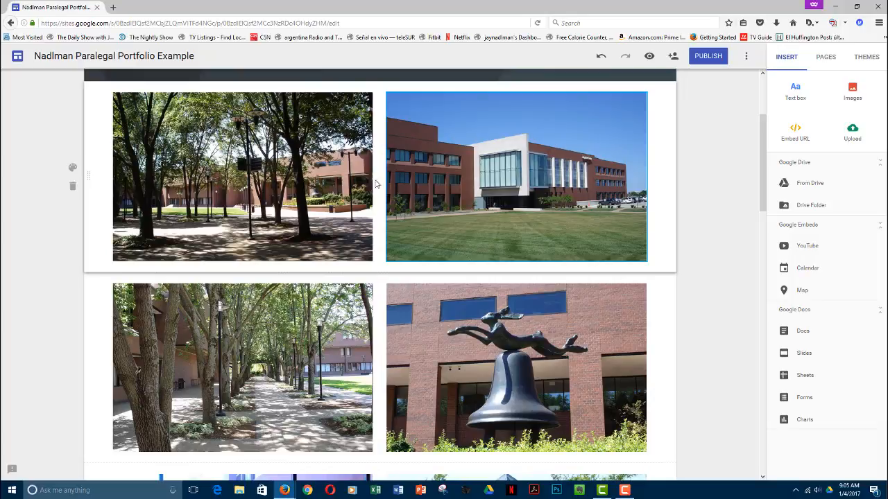
{"action": "left_click", "coordinate": [272, 190]}
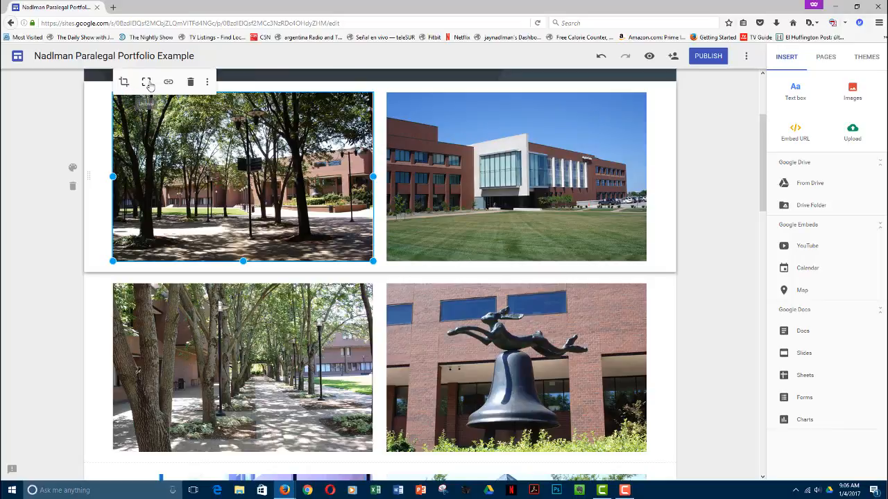
{"action": "left_click", "coordinate": [208, 84]}
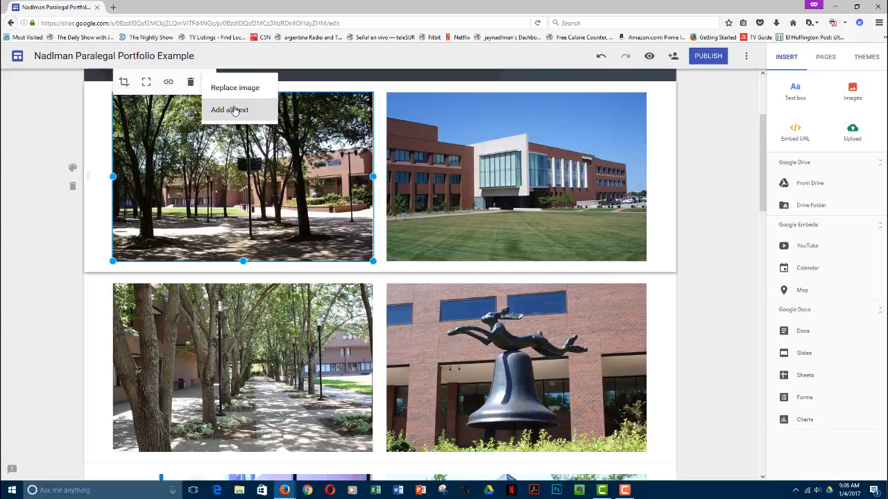
{"action": "left_click", "coordinate": [262, 271]}
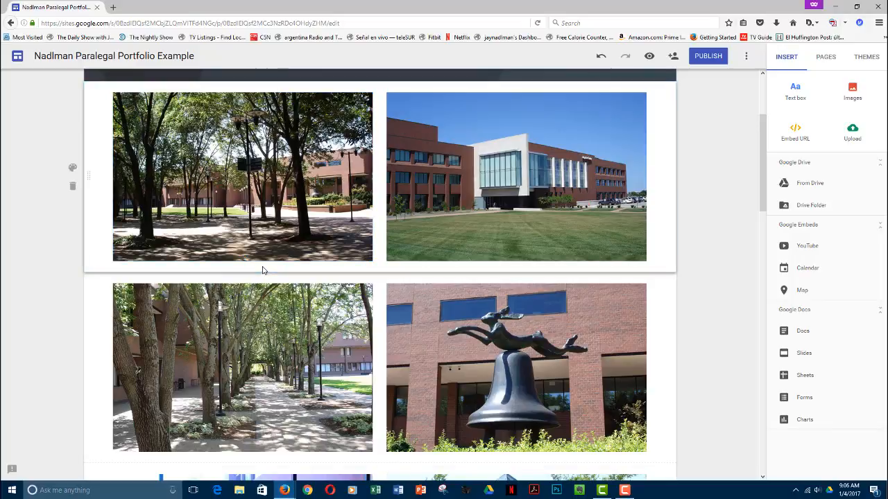
- Insert a text box and place it between the first and second photo rows
{"action": "left_click", "coordinate": [795, 95]}
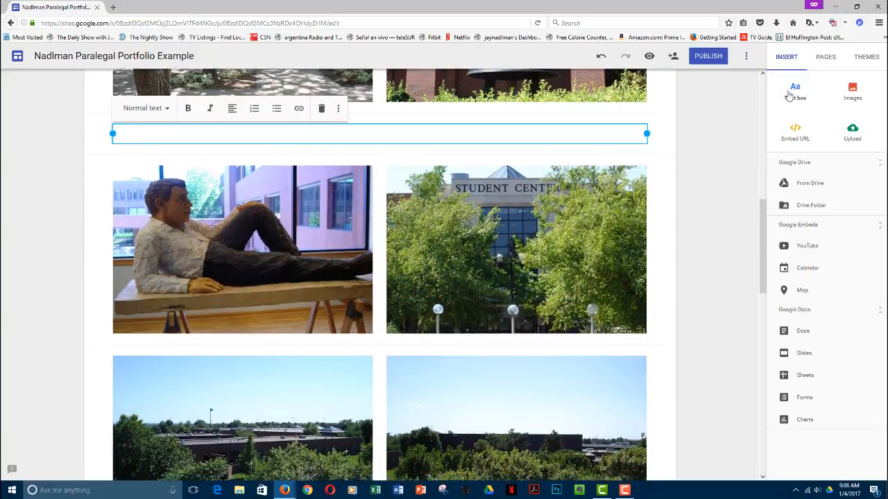
{"action": "scroll", "coordinate": [454, 124], "scroll_direction": "up", "scroll_amount": 3}
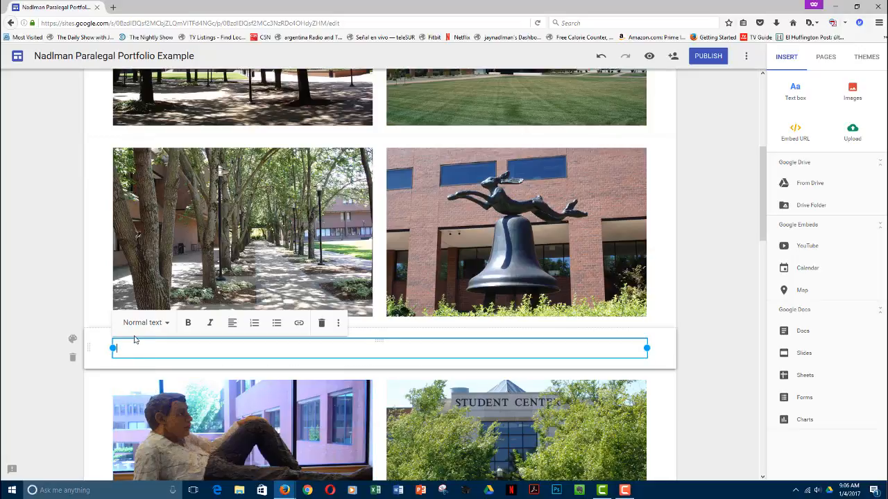
{"action": "mouse_move", "coordinate": [125, 324]}
{"action": "left_mouse_down"}
{"action": "mouse_move", "coordinate": [149, 188]}
{"action": "mouse_move", "coordinate": [147, 134]}
{"action": "mouse_move", "coordinate": [142, 151]}
{"action": "left_mouse_up"}
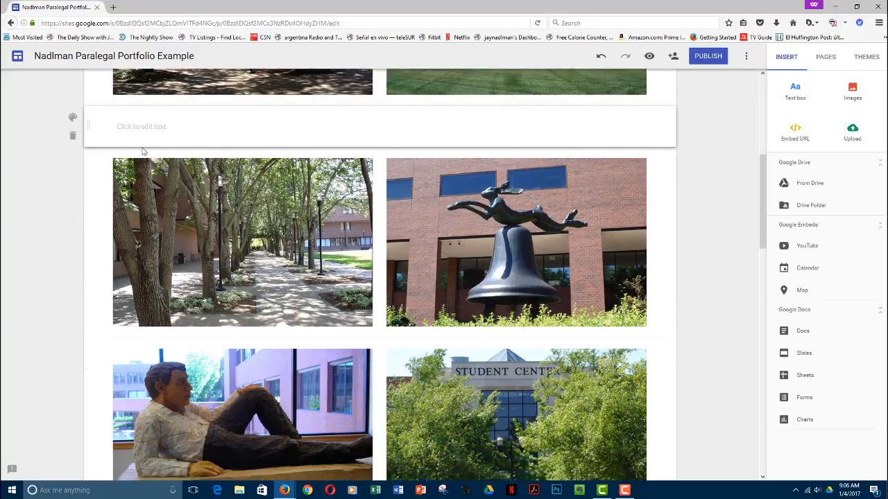
{"action": "scroll", "coordinate": [160, 160], "scroll_direction": "up", "scroll_amount": 3}
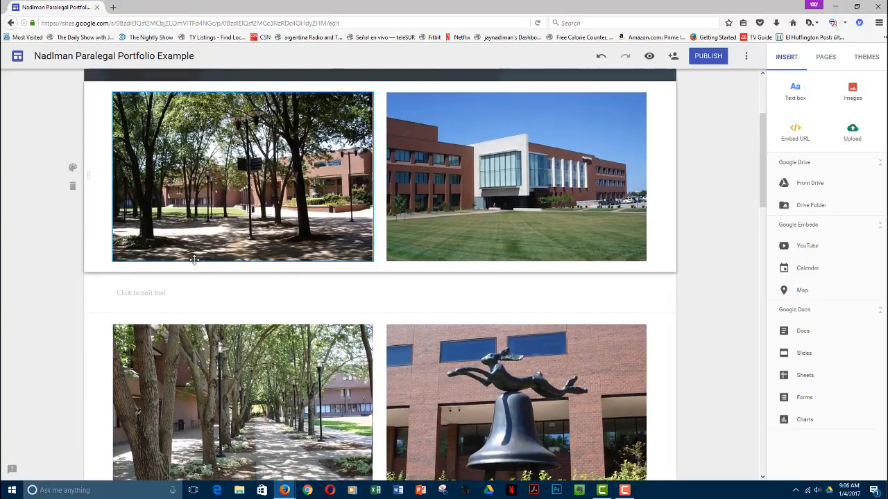
- Narrow the empty text box from its left edge so it spans only the width of the building photo above it
{"action": "left_click", "coordinate": [163, 297]}
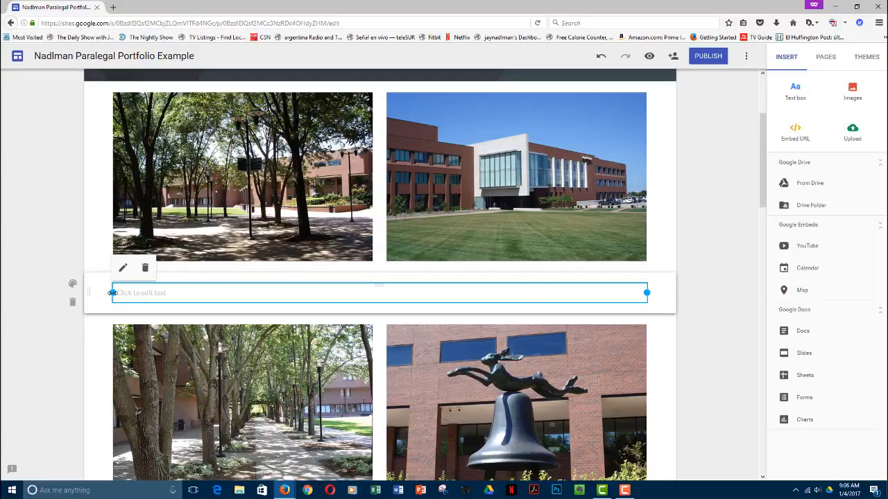
{"action": "left_click_drag", "start_coordinate": [112, 292], "coordinate": [386, 290]}
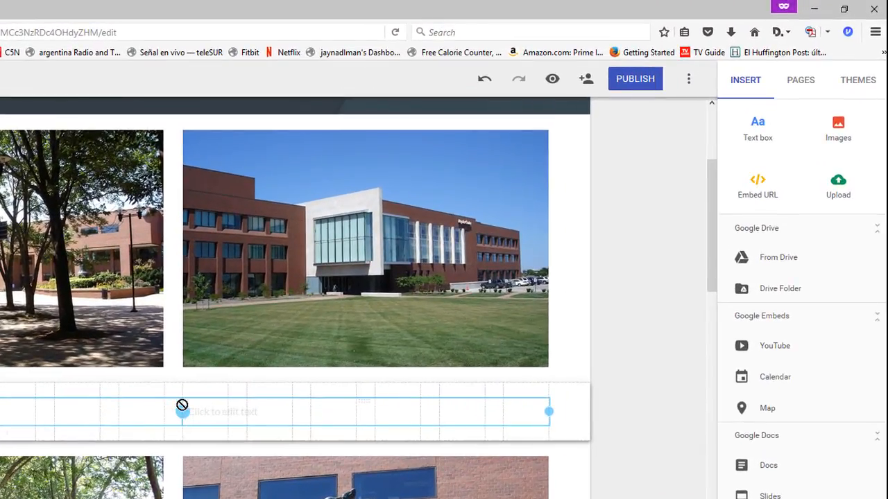
{"action": "left_click_drag", "start_coordinate": [182, 405], "coordinate": [181, 405]}
- Caption the building photo "Photo of the JCCC Regnier Center, home to computer labs and the JCCC Small Business Development Center."
{"action": "left_click", "coordinate": [231, 412]}
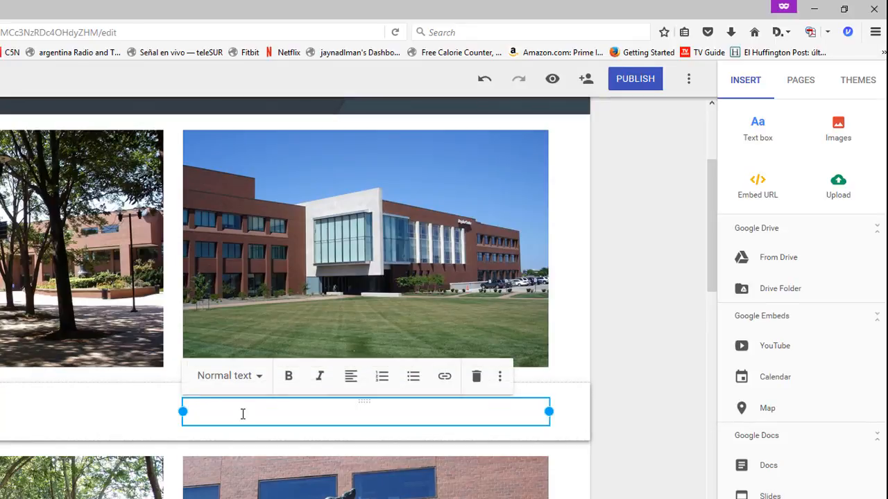
{"action": "type", "text": "Photo of the "}
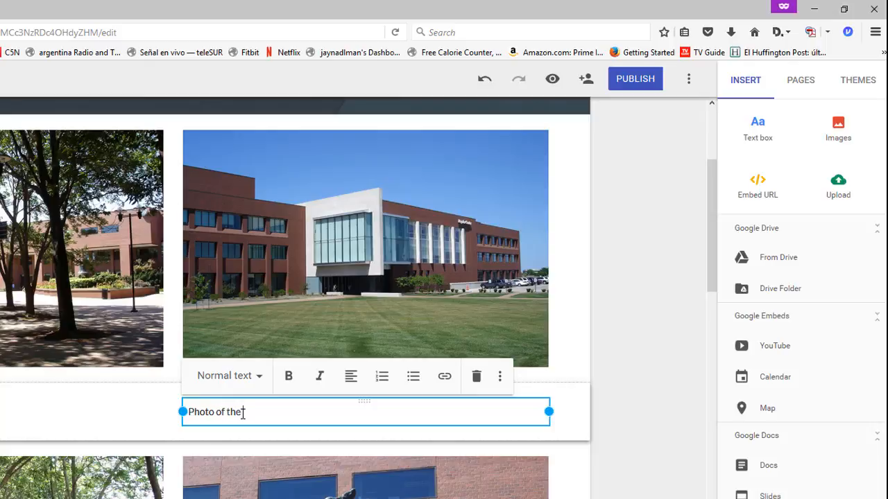
{"action": "type", "text": "JCCC Regnier"}
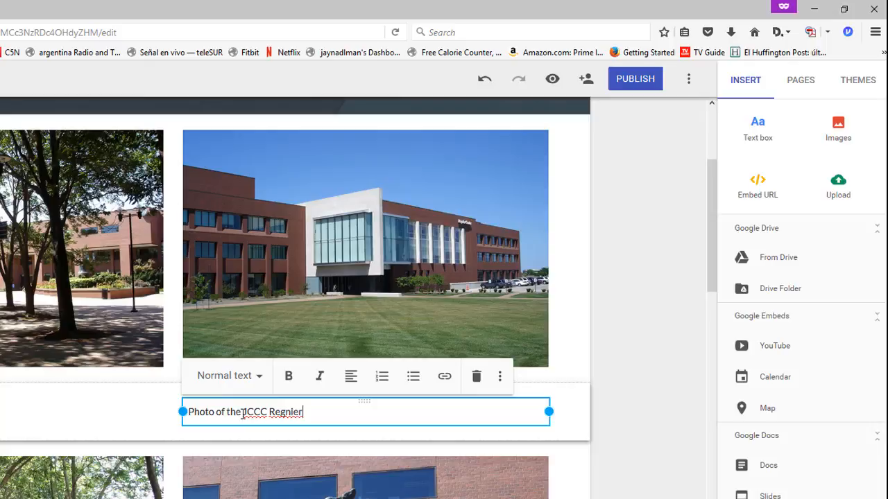
{"action": "type", "text": " Center, home to"}
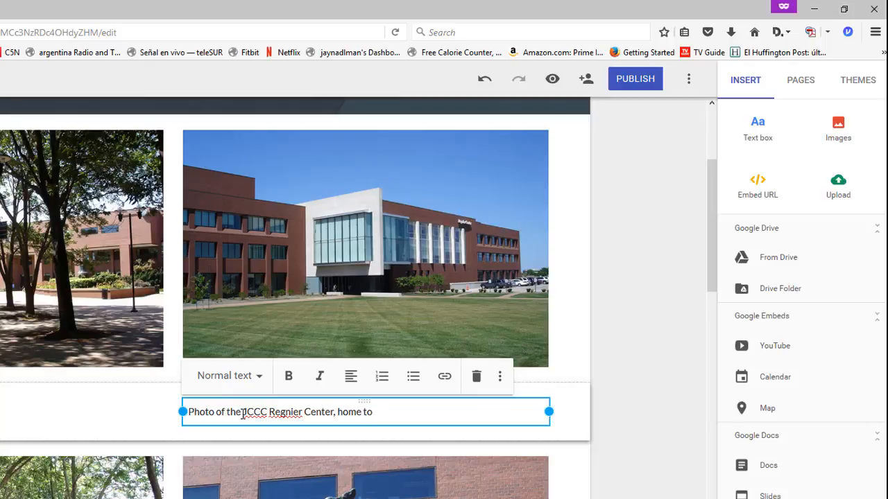
{"action": "type", "text": " computer labs and the "}
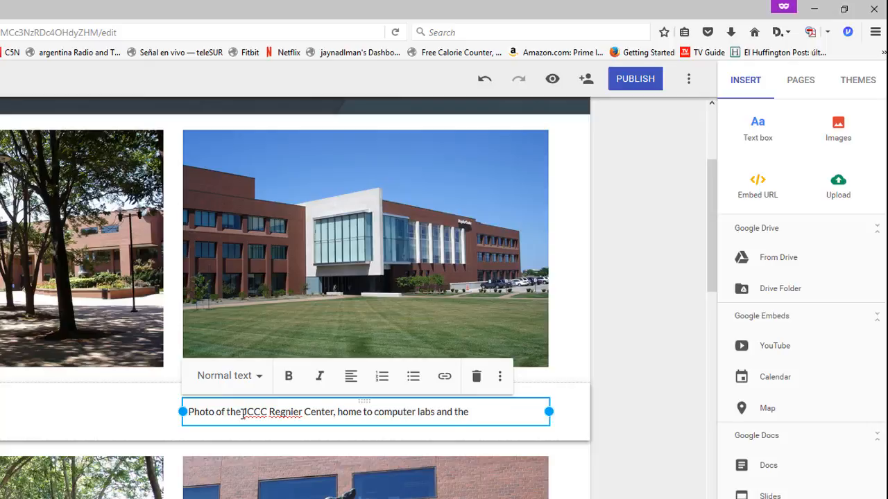
{"action": "type", "text": "JCCC"}
{"action": "type", "text": " Small"}
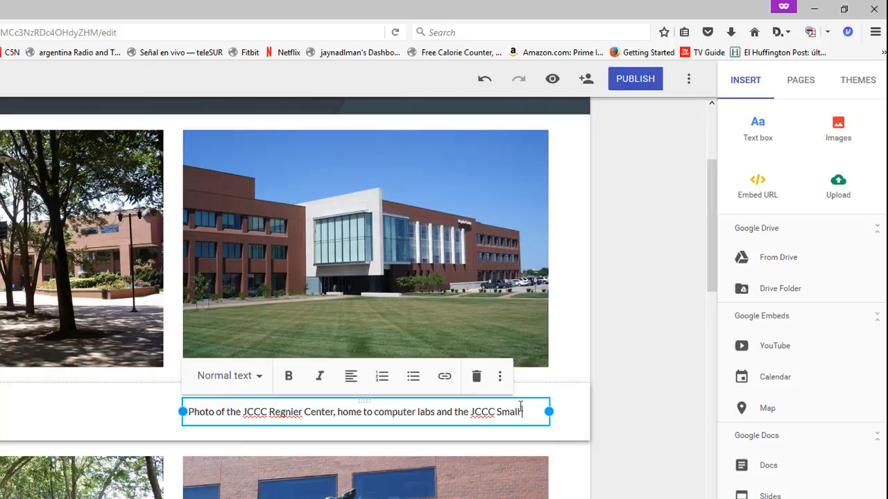
{"action": "type", "text": " Business Deve"}
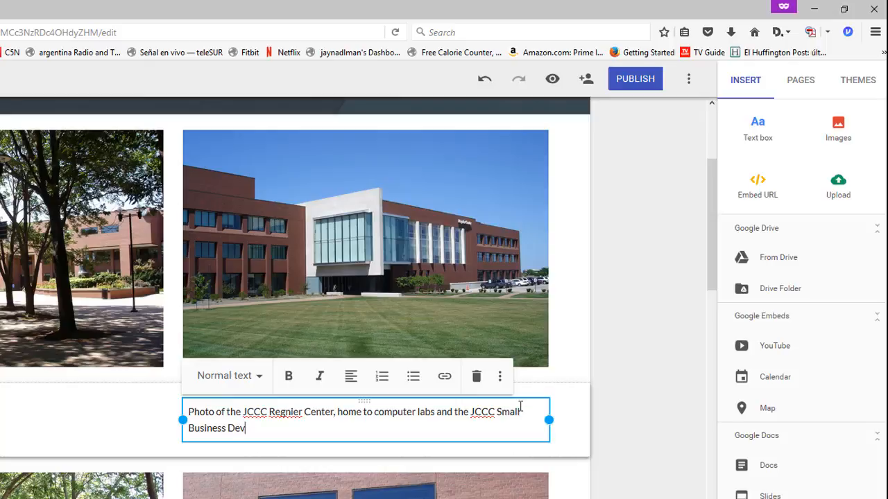
{"action": "type", "text": "lopment Center."}
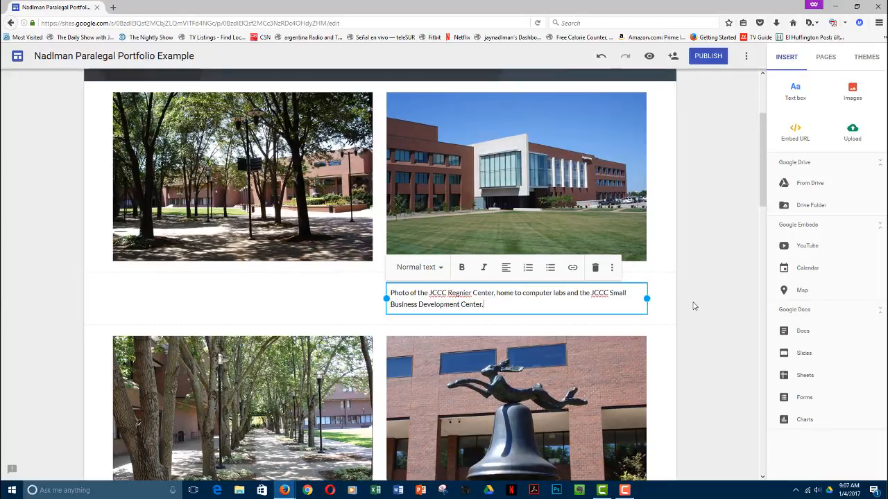
- Review the remaining photo rows below the caption on the Our Beautiful Campus page
{"action": "scroll", "coordinate": [692, 310], "scroll_direction": "down", "scroll_amount": 3}
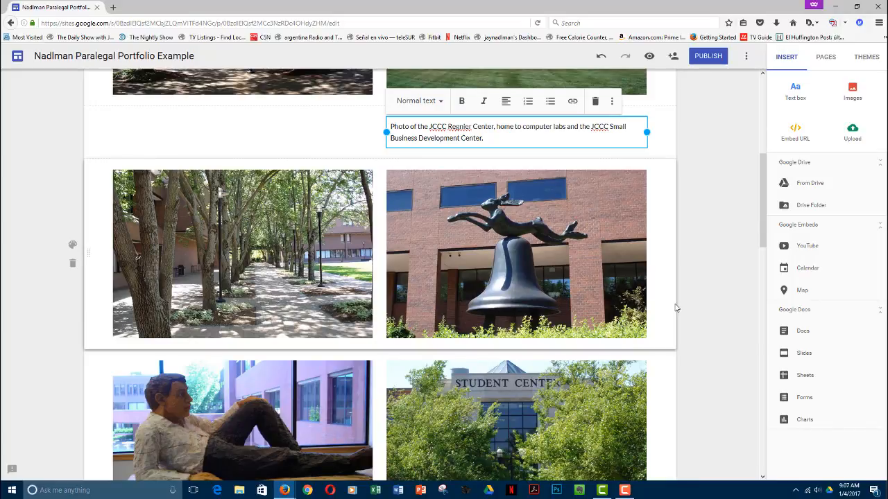
{"action": "scroll", "coordinate": [704, 322], "scroll_direction": "down", "scroll_amount": 2}
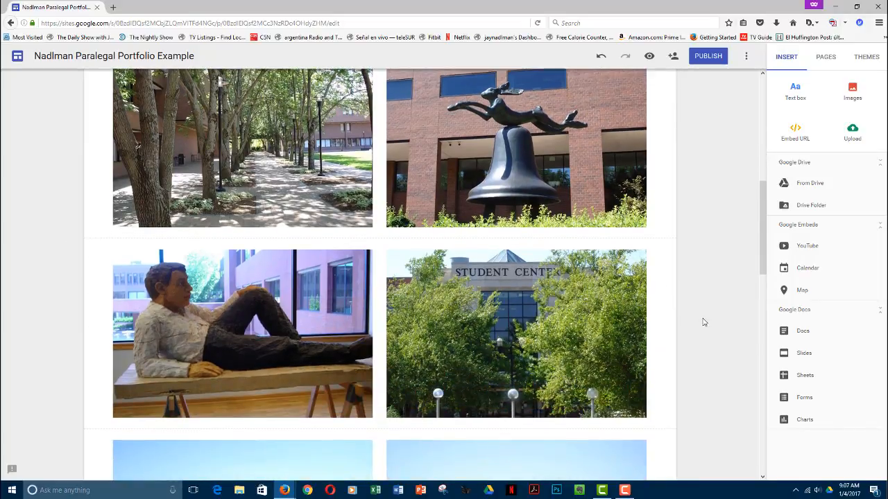
{"action": "scroll", "coordinate": [704, 322], "scroll_direction": "down", "scroll_amount": 5}
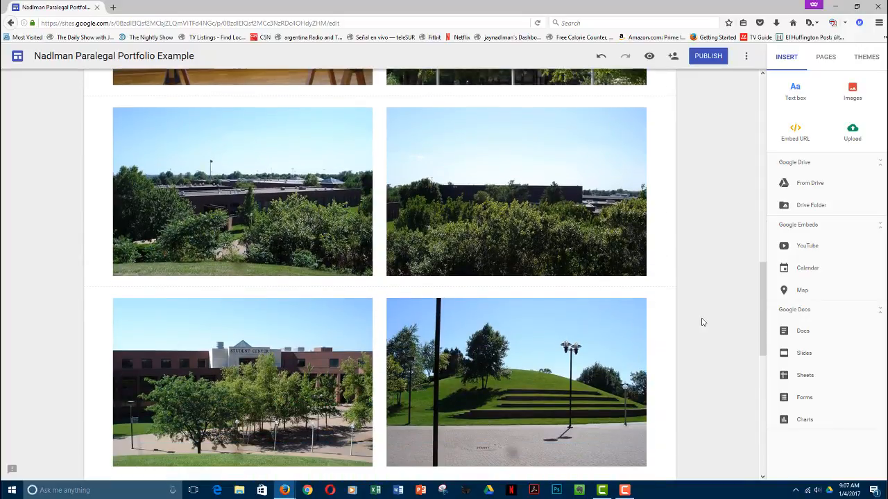
{"action": "scroll", "coordinate": [702, 321], "scroll_direction": "down", "scroll_amount": 1}
{"action": "scroll", "coordinate": [702, 323], "scroll_direction": "down", "scroll_amount": 1}
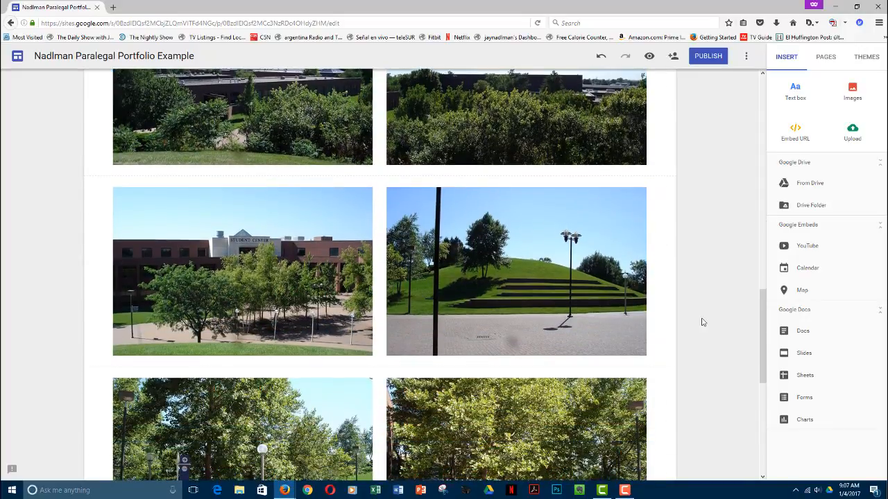